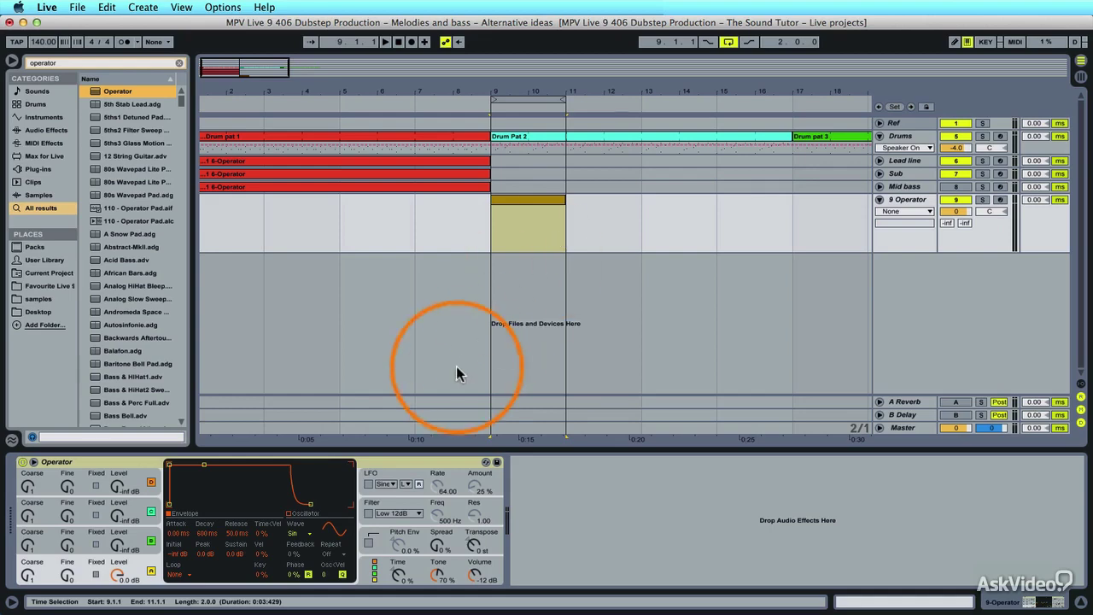
Set Operator's oscillator A waveform to Square 64.
click(293, 533)
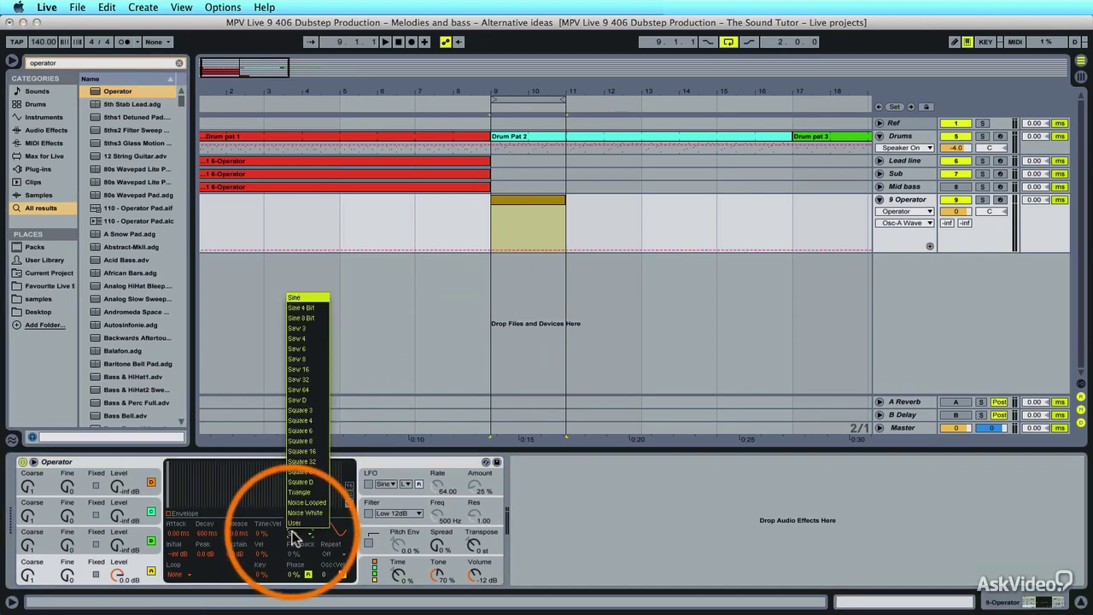
click(309, 463)
Draw a G#3 note from 1.1.1 to 1.1.4 in the Operator track's empty clip and start looped playback.
double_click(535, 199)
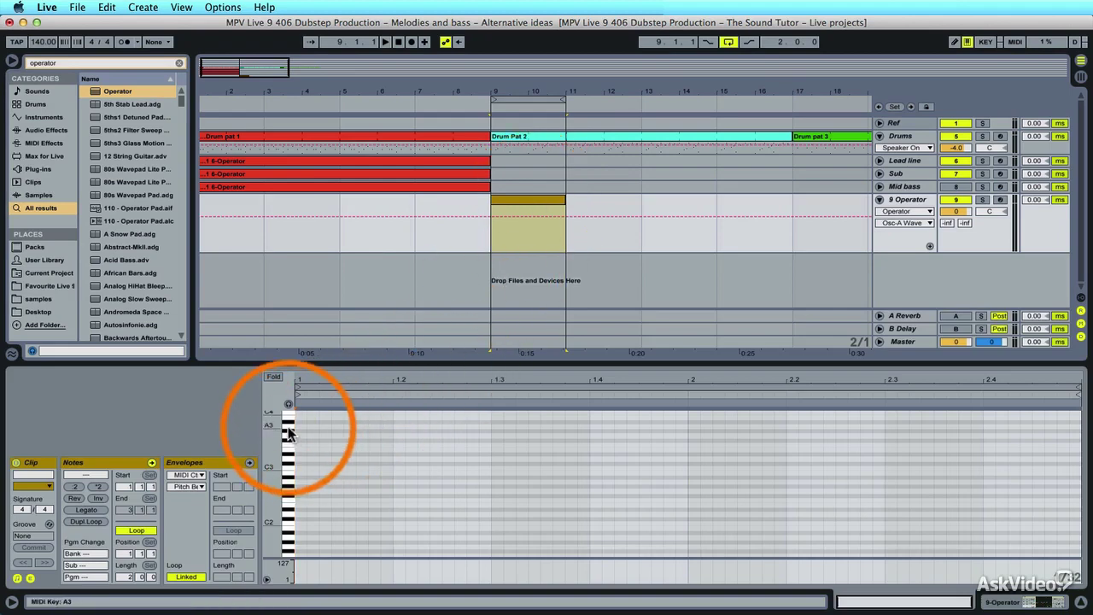
drag(290, 425, 370, 432)
click(303, 438)
double_click(302, 432)
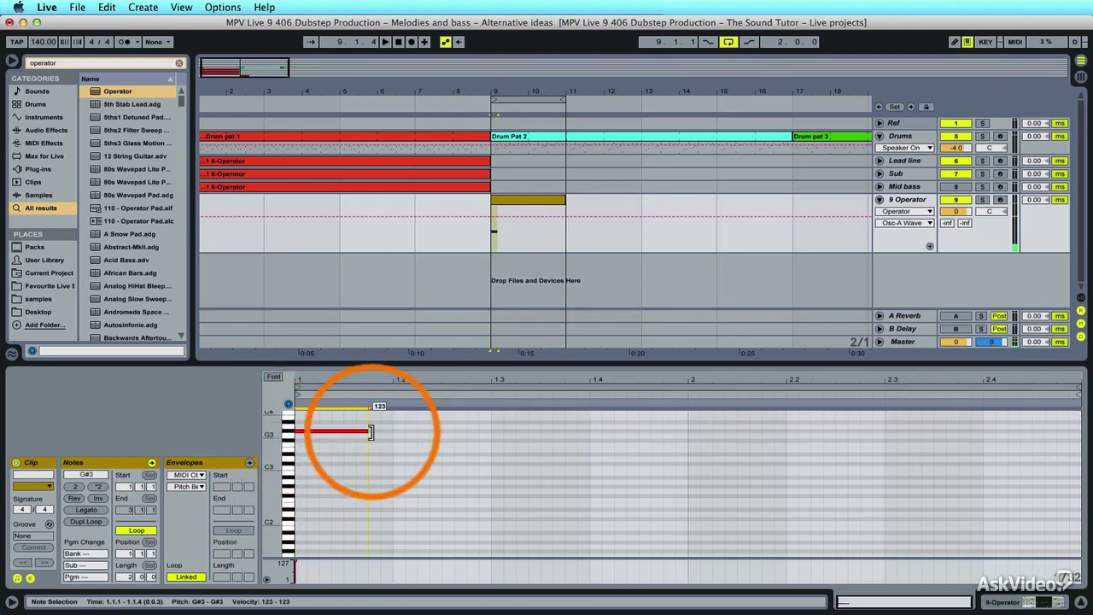
drag(320, 379, 321, 435)
key(space)
Shorten the first G#3 note to about half its length and add a short G#3 note at 1.1.3.
click(540, 433)
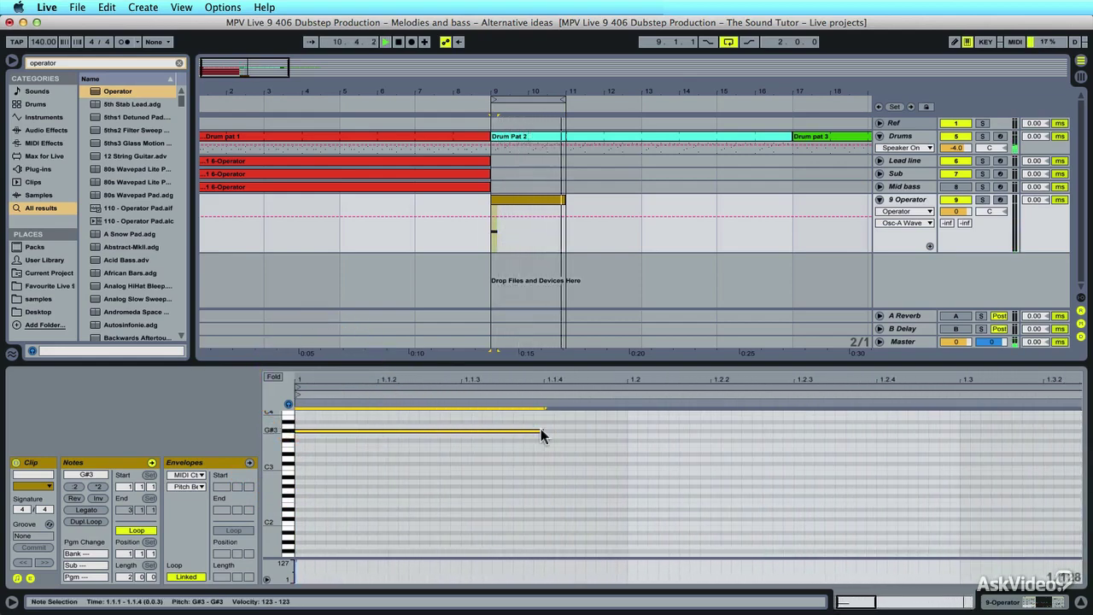
drag(541, 431, 414, 425)
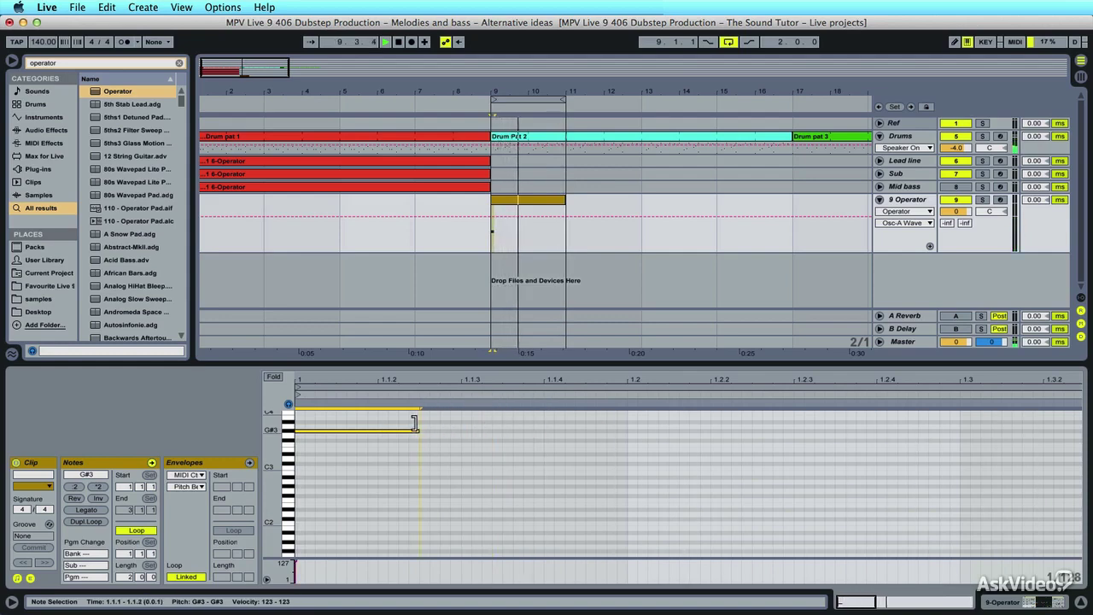
double_click(468, 430)
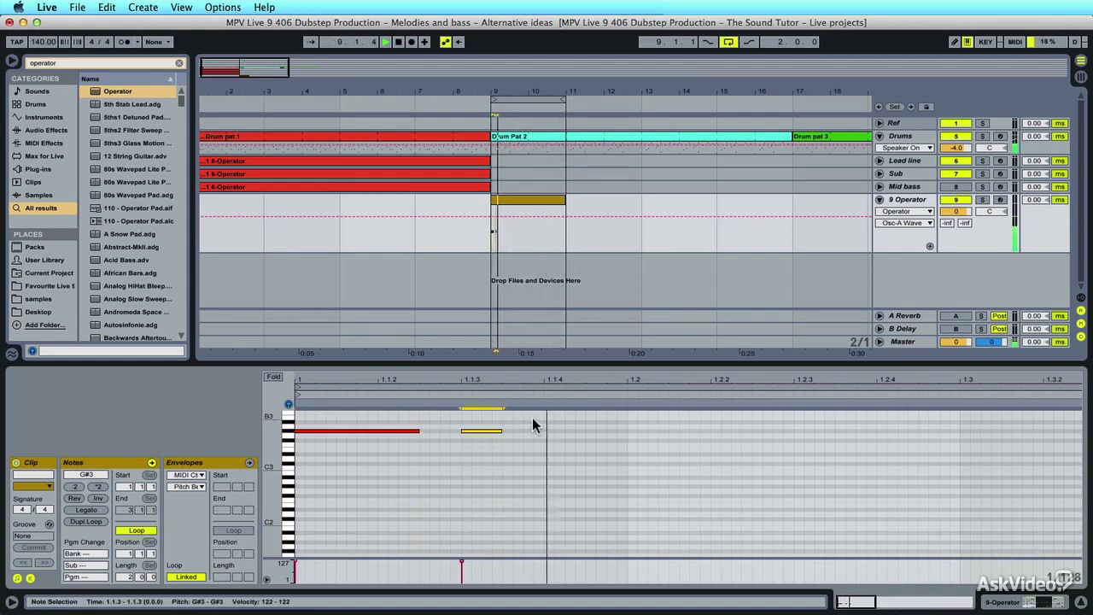
Duplicate the two-note G#3 pattern repeatedly until it fills the whole two-bar clip.
drag(540, 413, 329, 457)
key(super+d)
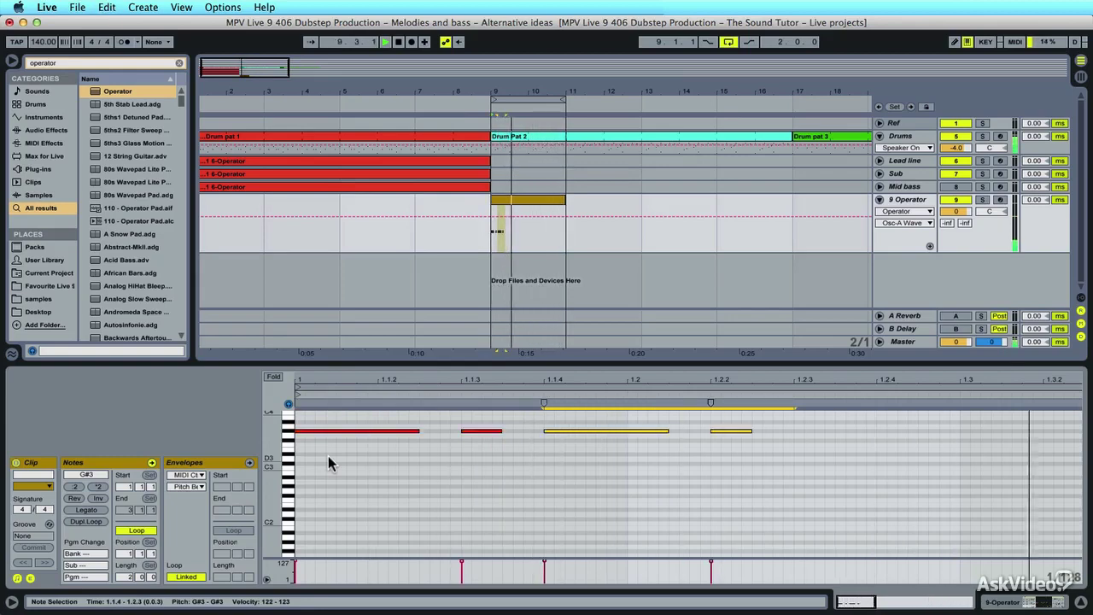
key(super+d)
key(super+d)
key(super+d)
key(super+d)
key(super+d)
key(super+d)
key(super+d)
key(super+d)
key(super+d)
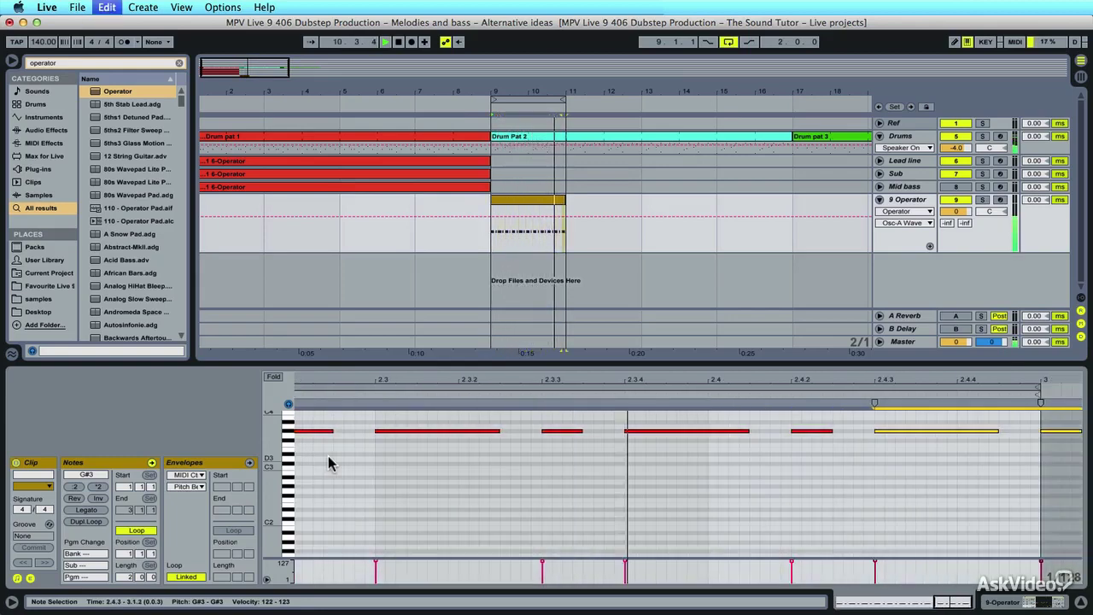
double_click(888, 382)
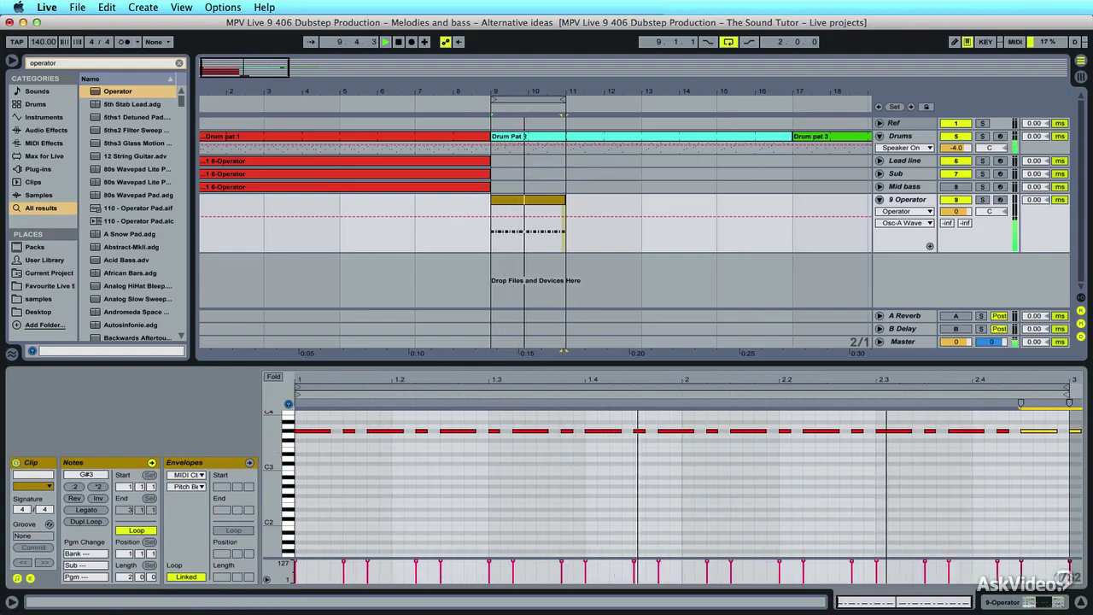
Enable Operator's LFO and set its waveform to SwUp.
key(shift+Tab)
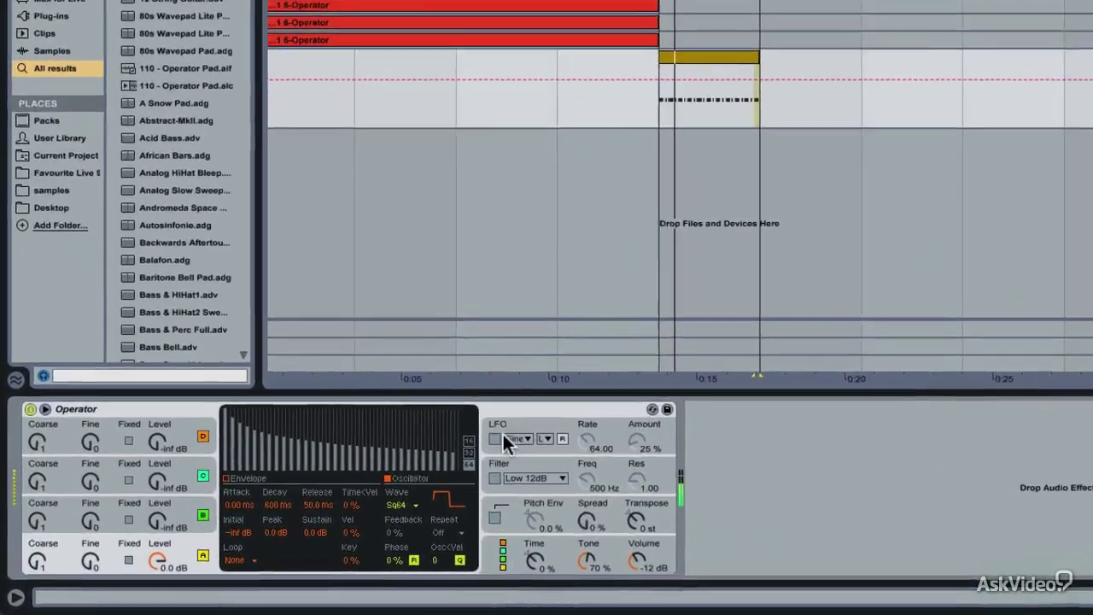
click(497, 438)
click(517, 438)
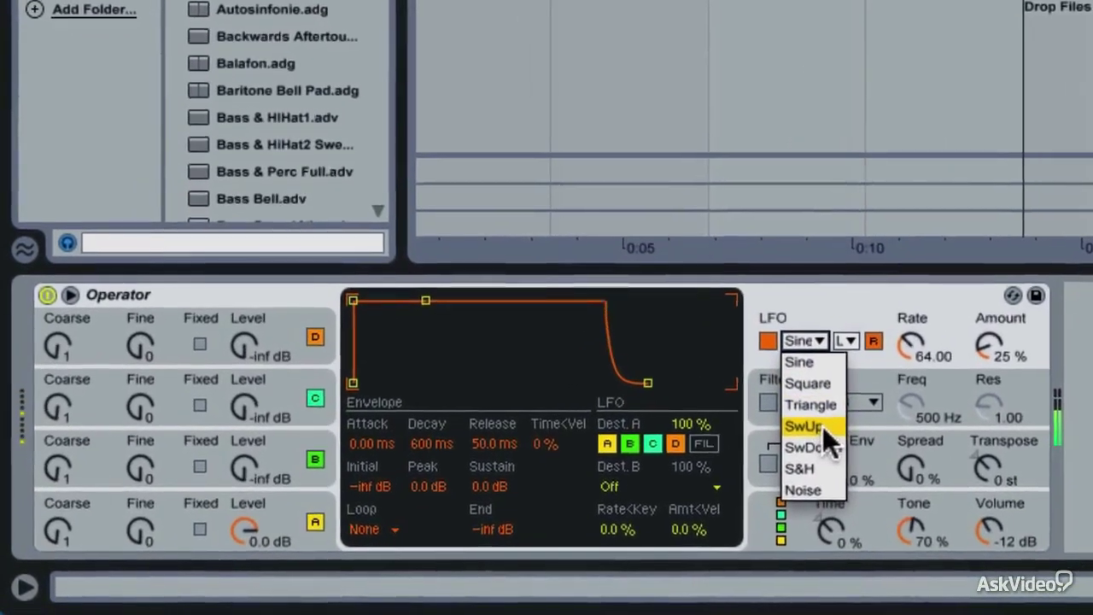
click(768, 435)
Set the LFO rate to 63.50 and its amount to 35 %.
drag(862, 363, 862, 389)
drag(932, 341, 933, 351)
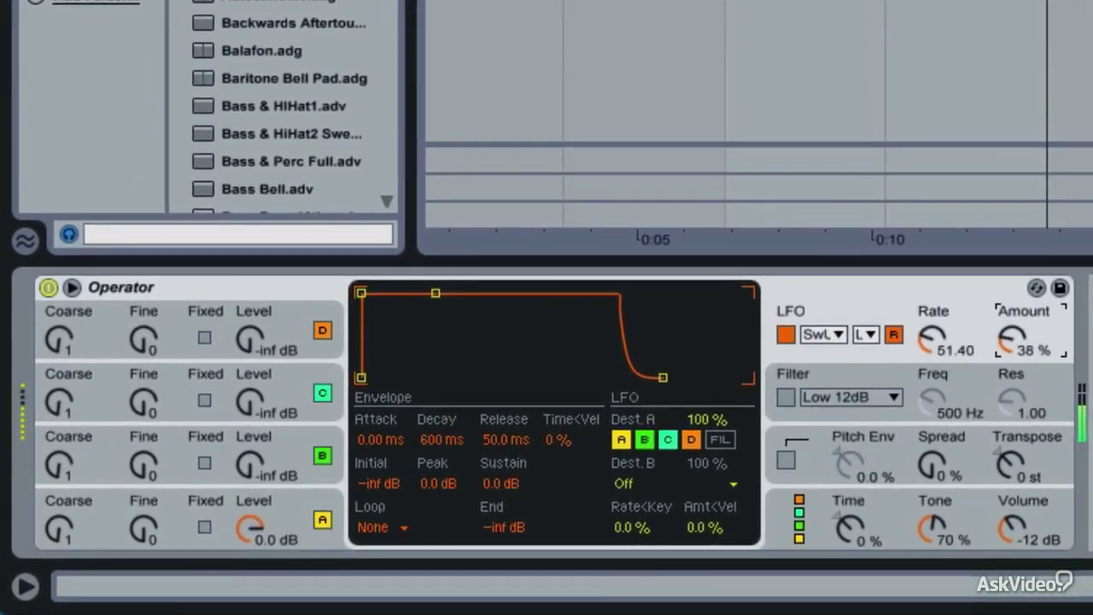
drag(1012, 340, 1012, 348)
drag(931, 342, 930, 337)
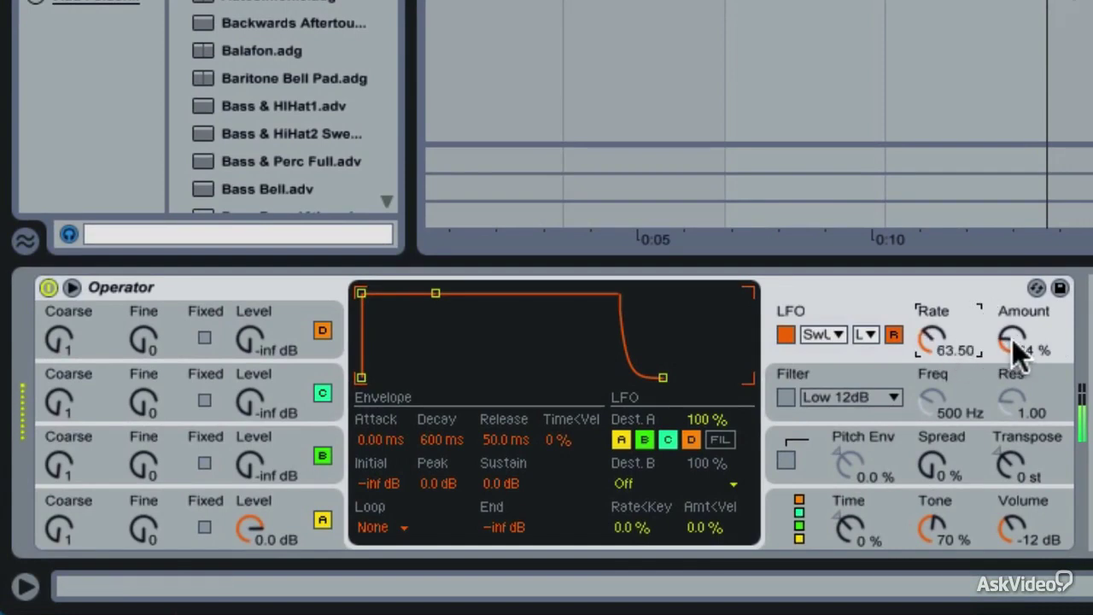
drag(1014, 337, 1014, 336)
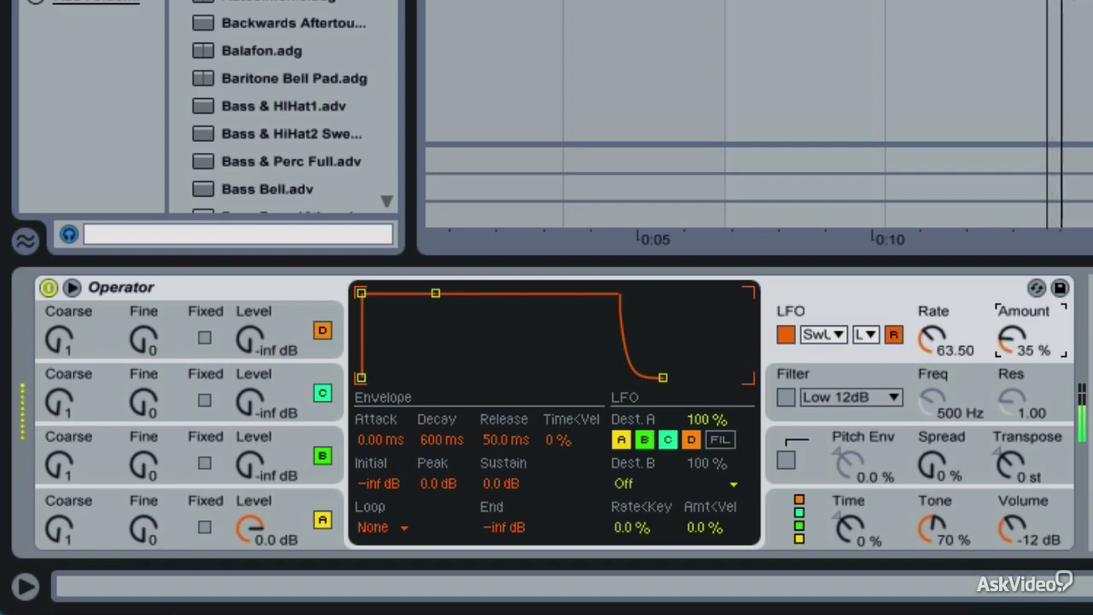
Set oscillator B to coarse 0.5, a Square 64 waveform and a level of -14 dB.
click(299, 505)
drag(249, 467, 249, 450)
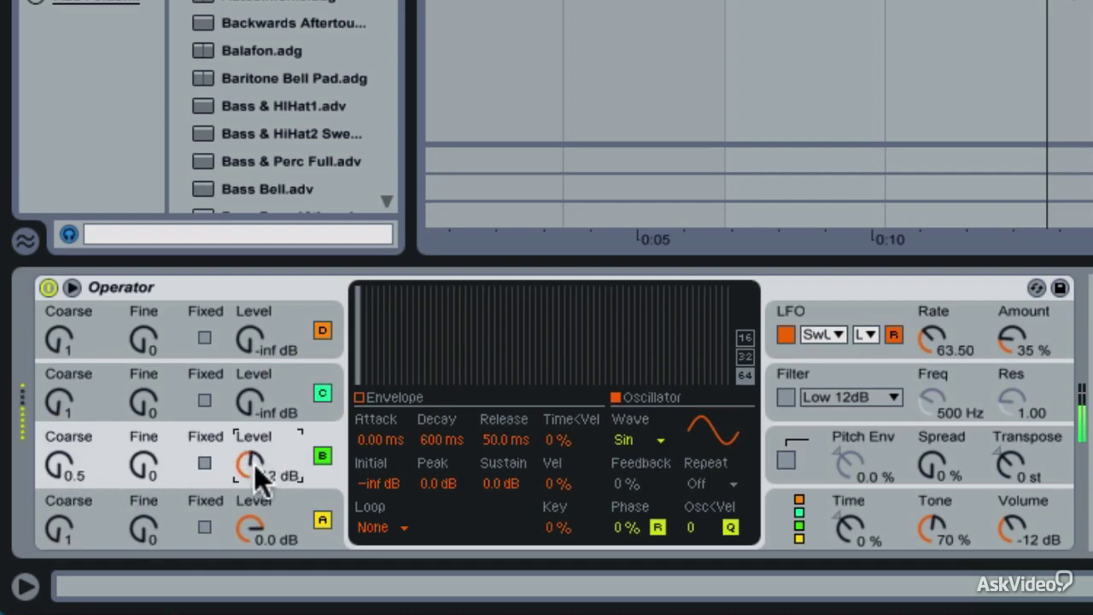
click(646, 444)
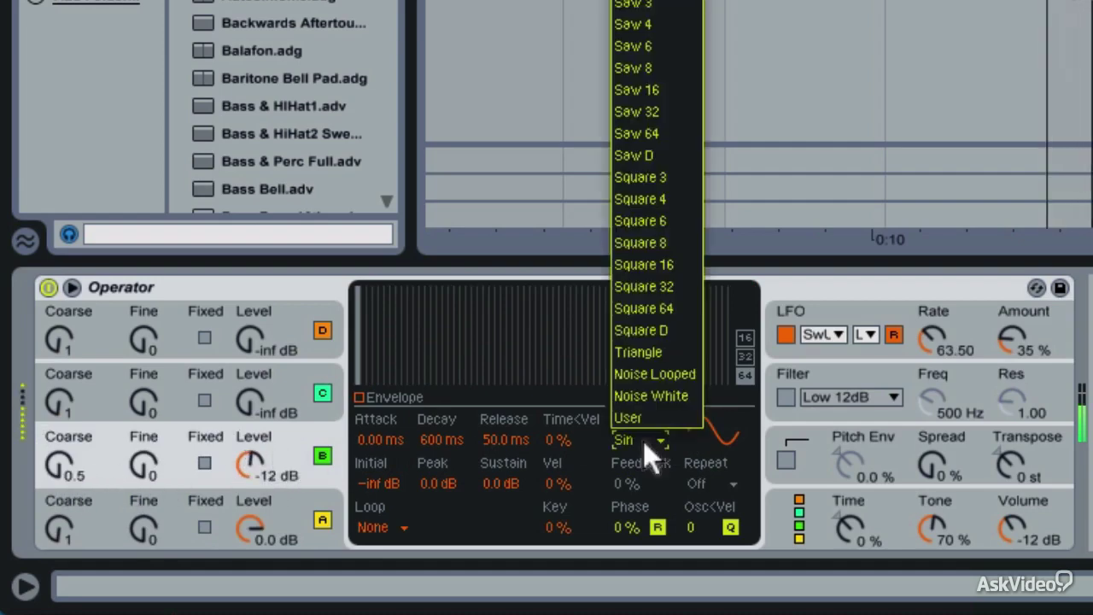
click(675, 313)
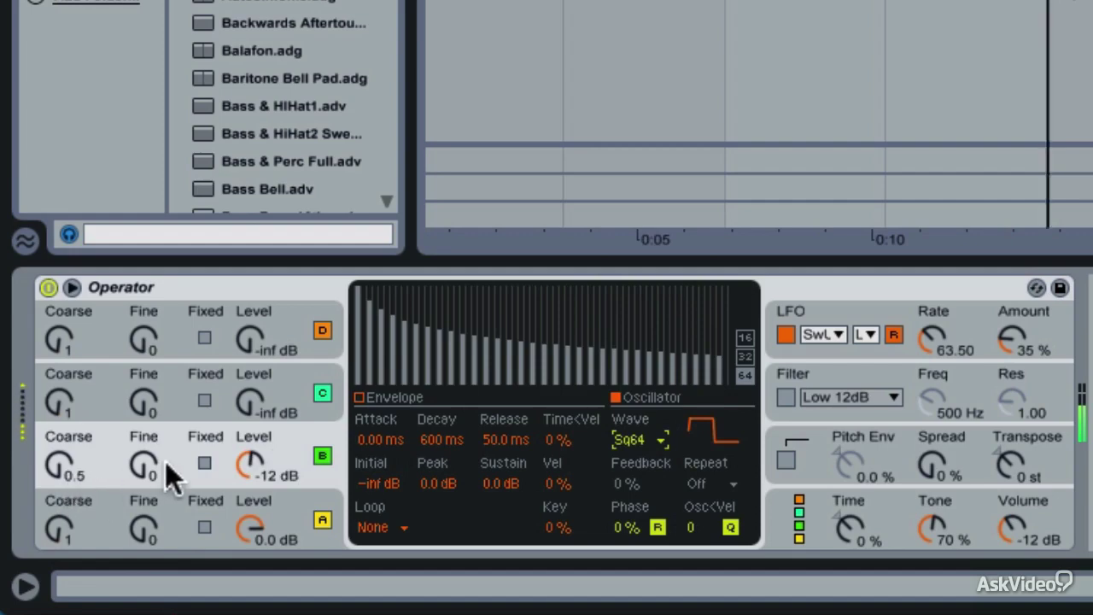
drag(249, 466, 250, 474)
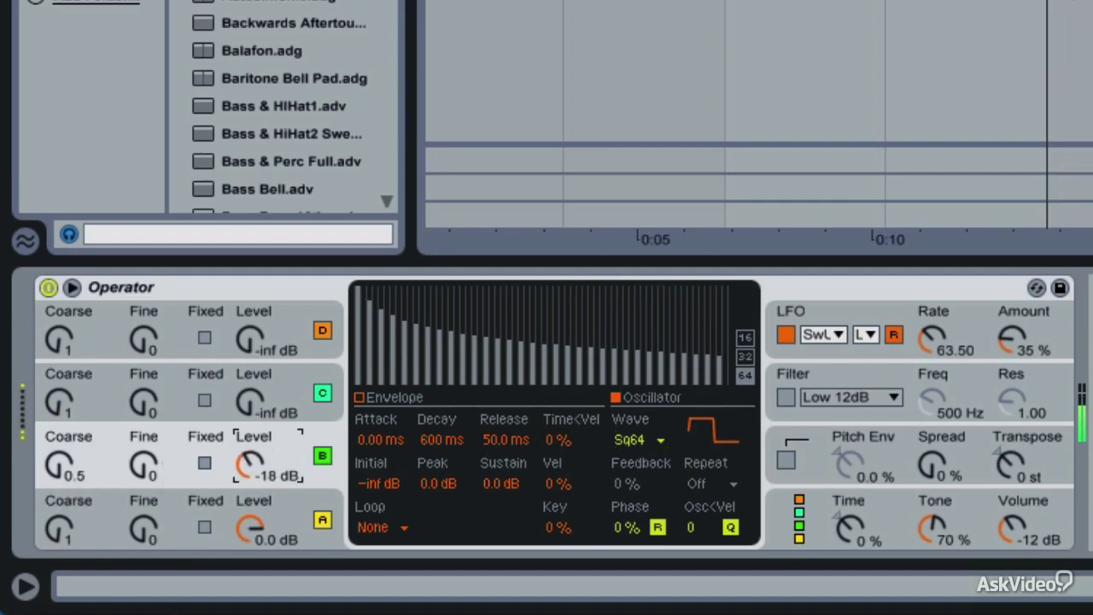
drag(249, 478, 249, 471)
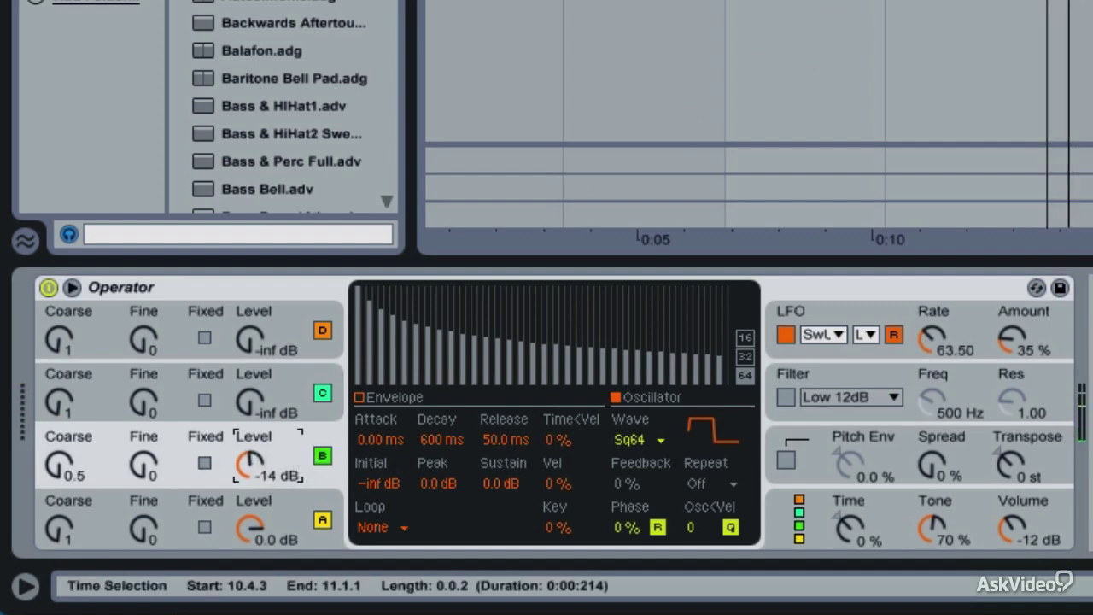
Transpose all notes in the Operator clip up one octave to G#4.
click(1049, 3)
double_click(1055, 3)
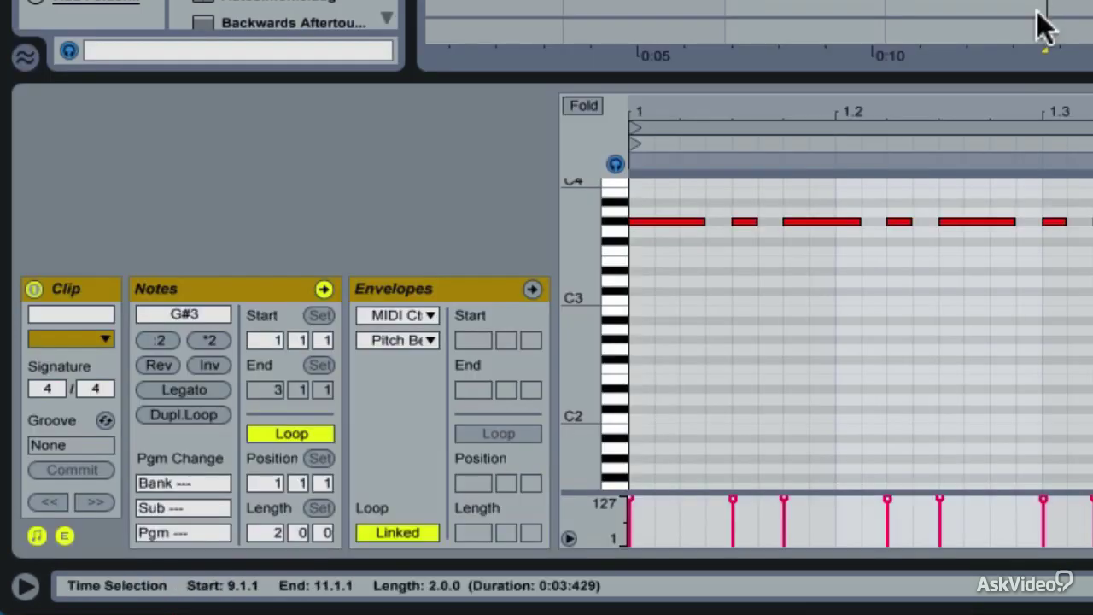
key(ctrl+a)
key(shift+Up)
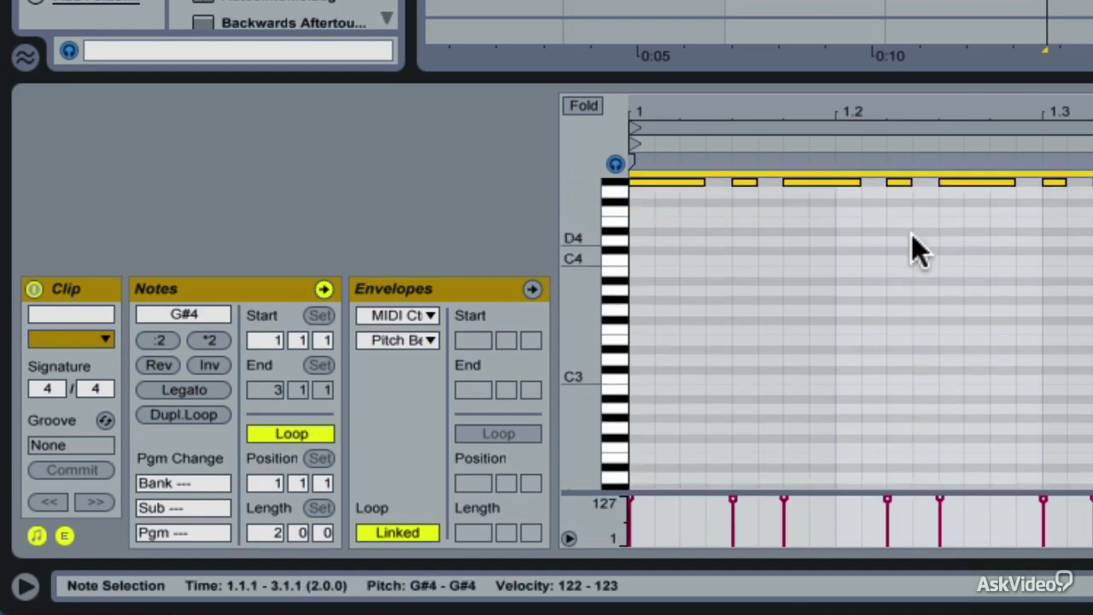
Return to the Operator device and raise the level of oscillator C.
key(shift+Tab)
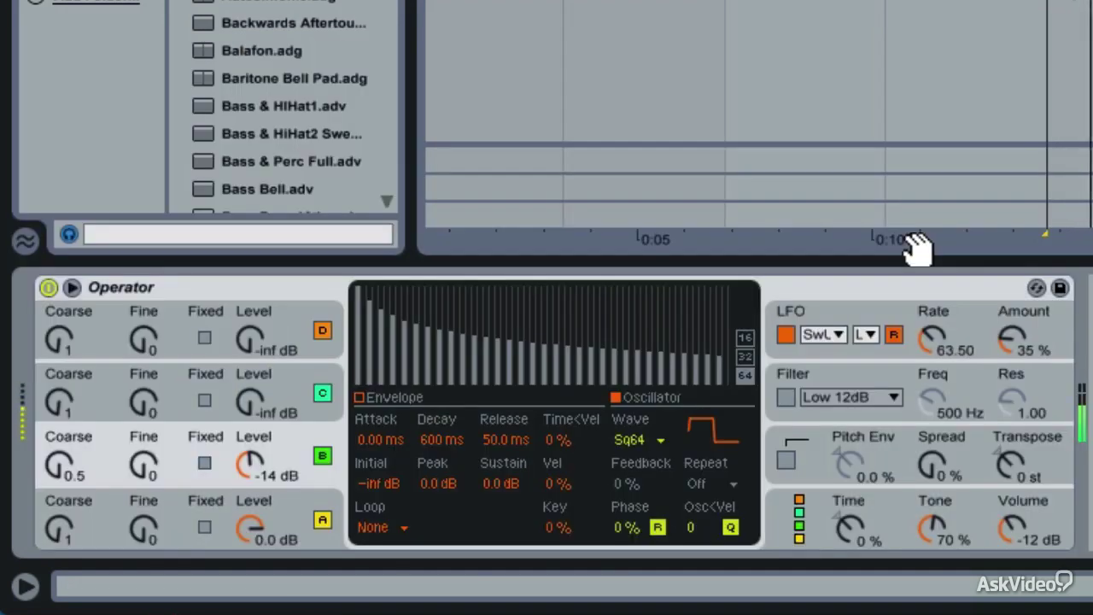
drag(250, 389, 244, 336)
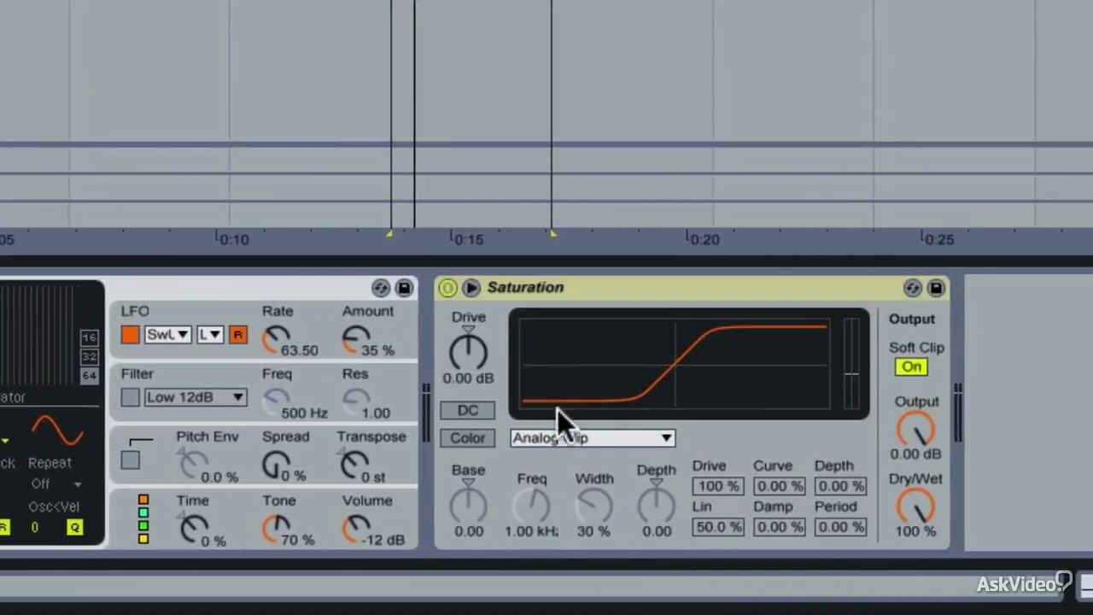
Set the Saturation effect's curve type to Waveshaper and its main drive to 6.29 dB.
click(566, 435)
click(586, 589)
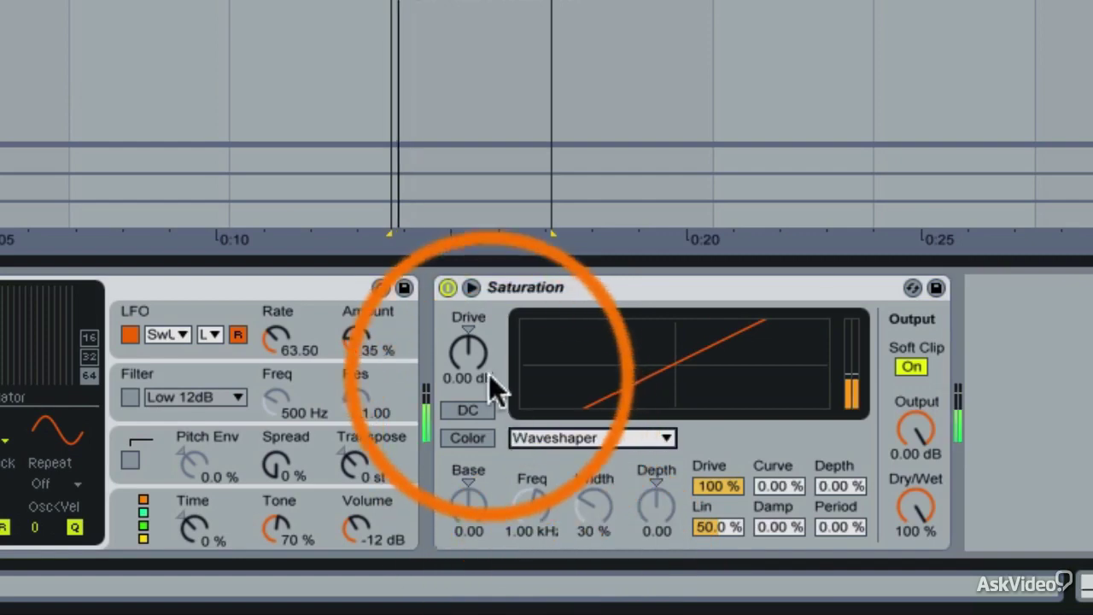
drag(489, 374, 488, 324)
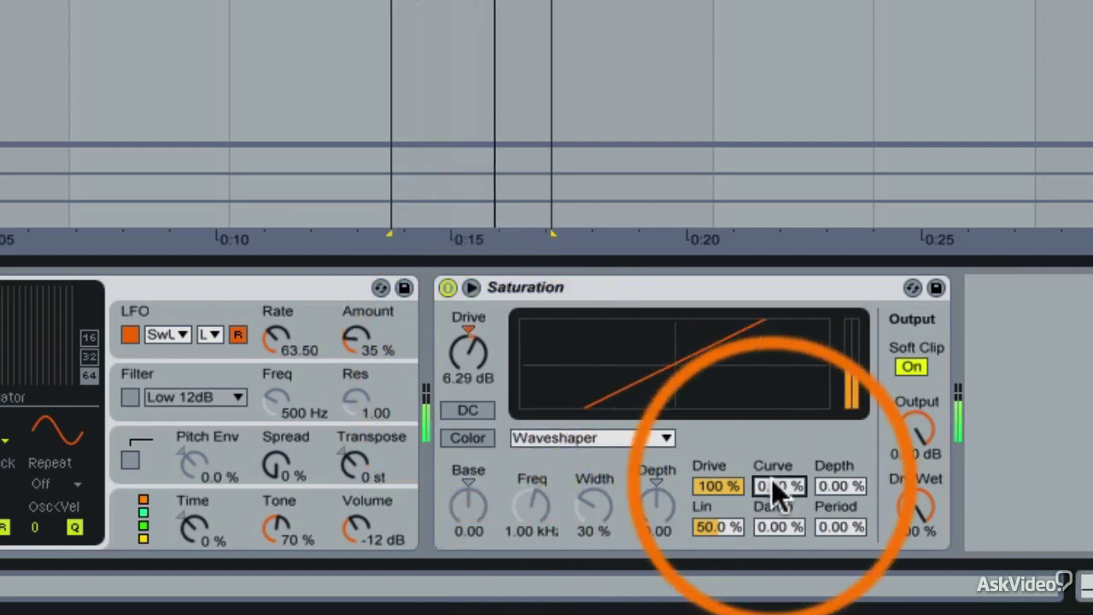
Set the waveshaper's curve to 16.4 %, depth to 65.6 %, lin to 31.2 %, damp to 40.6 % and period to 8.59 %.
drag(772, 482, 772, 459)
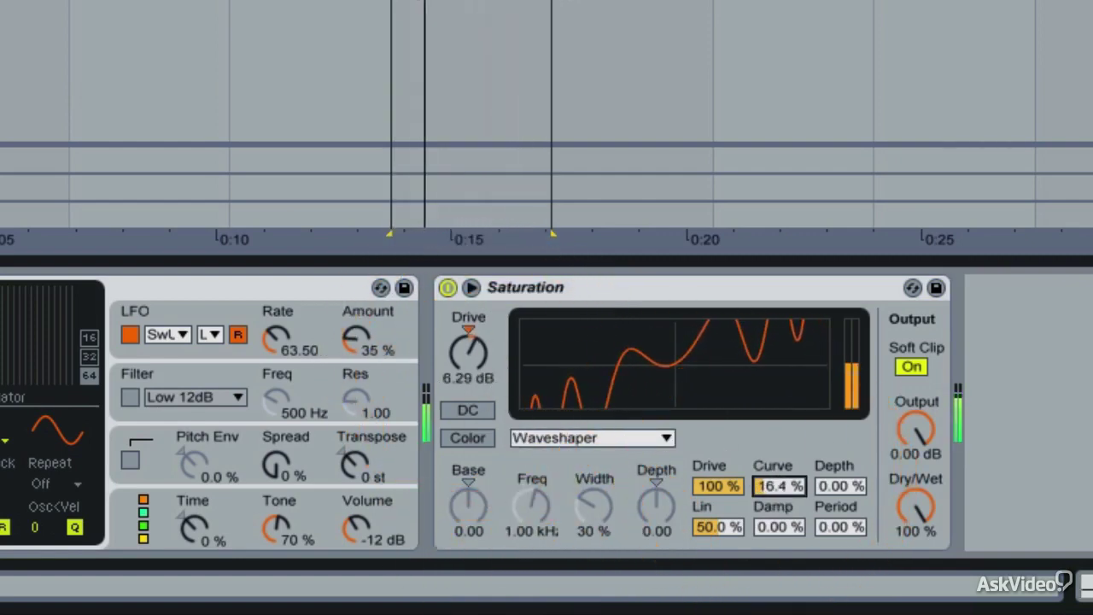
drag(840, 484, 840, 444)
mouse_move(717, 527)
mouse_down()
mouse_move(717, 491)
mouse_move(717, 534)
mouse_move(717, 512)
mouse_up()
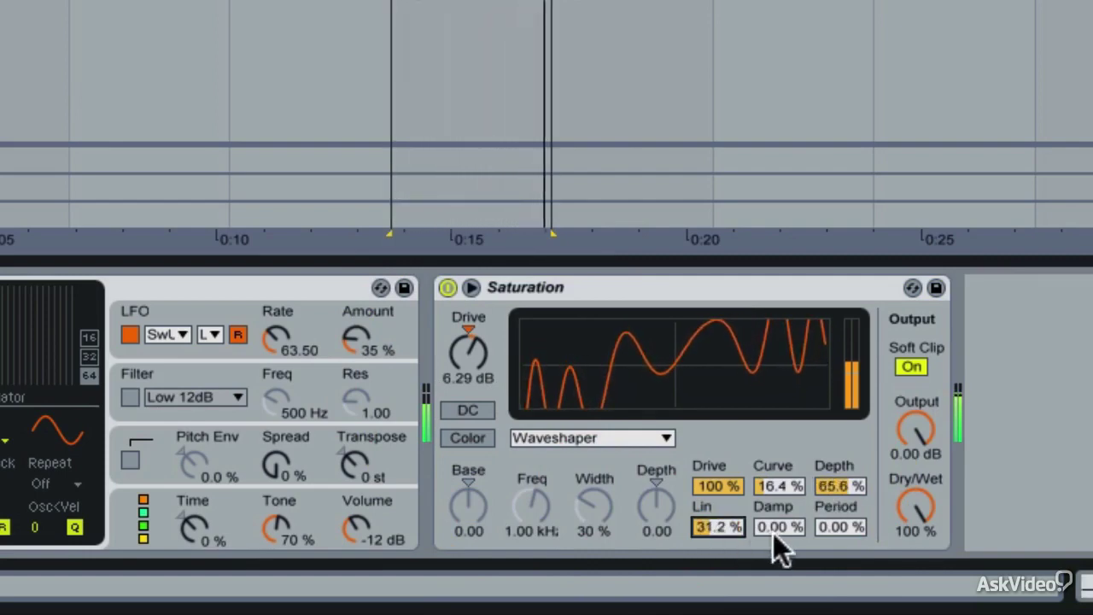
drag(774, 534, 775, 512)
mouse_move(840, 536)
mouse_down()
mouse_move(840, 509)
mouse_move(839, 529)
mouse_up()
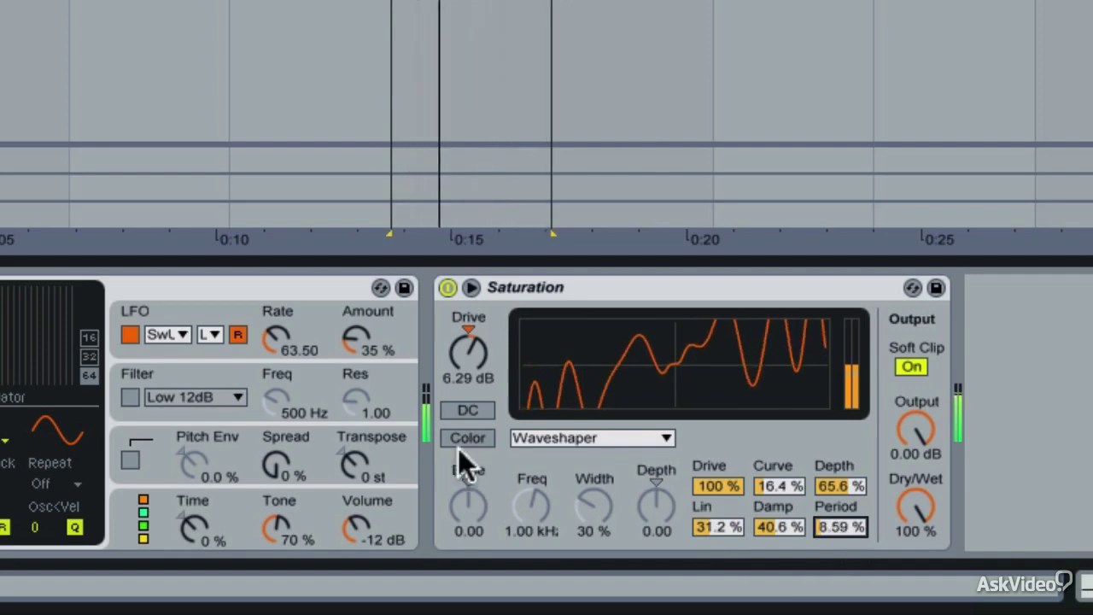
Enable DC and Color on the Saturation effect, with waveshaper period at 7.03 % and depth at 87.5 %.
click(465, 408)
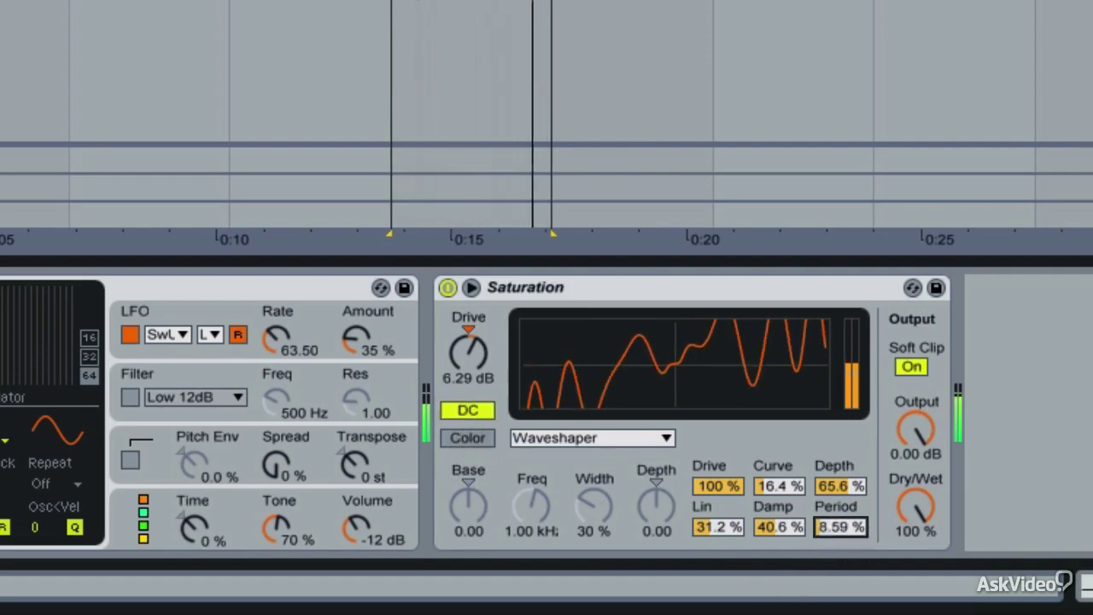
drag(840, 527, 840, 529)
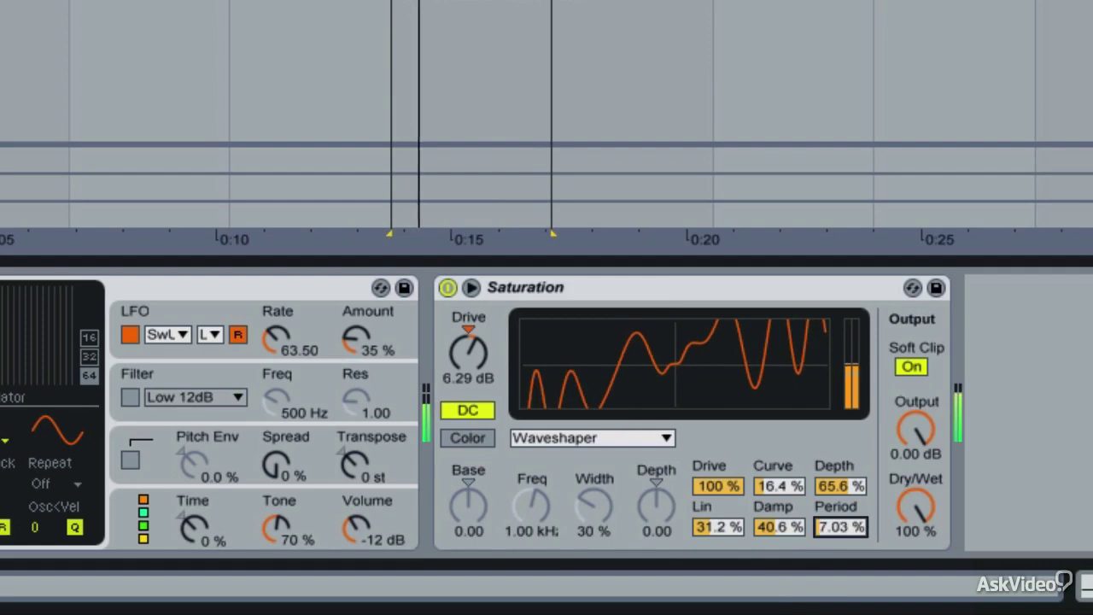
click(468, 435)
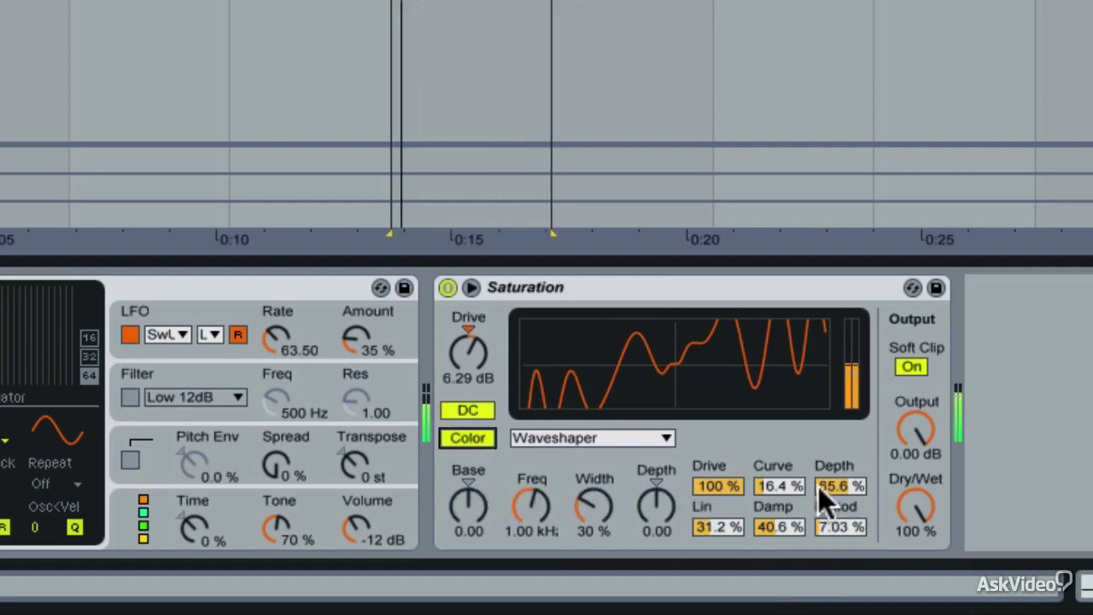
drag(818, 486, 818, 463)
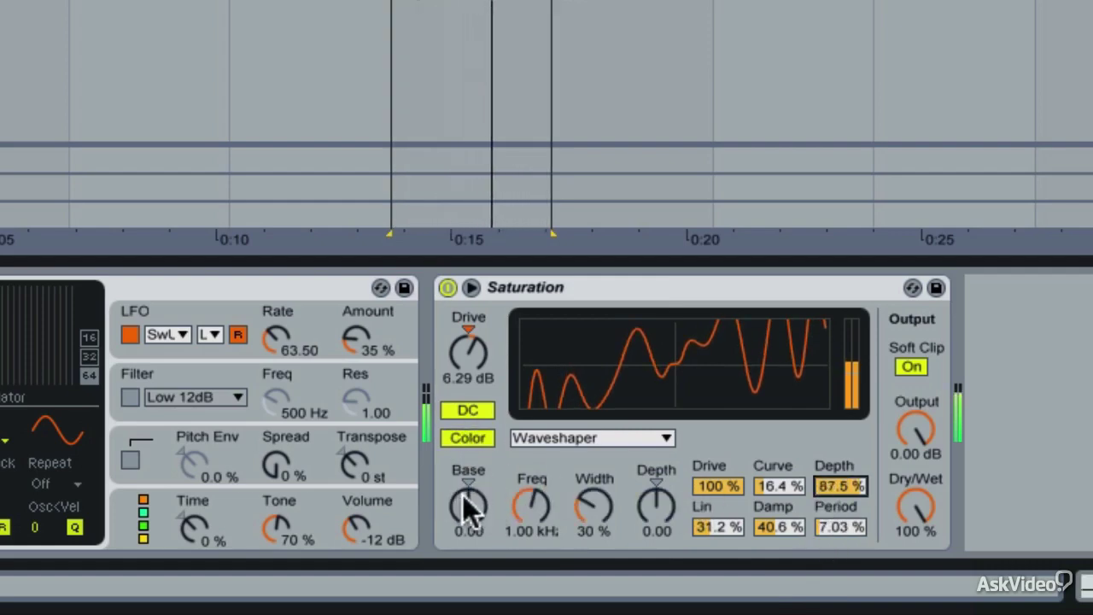
Set the Color section's base to 16.0, frequency to 2.80 kHz, width to 70 % and depth to -11.0.
drag(468, 504, 468, 476)
drag(657, 510, 658, 545)
drag(585, 512, 531, 497)
Set the Saturation effect's main drive to 11.4 dB and reduce its dry/wet mix to below half.
drag(907, 507, 907, 535)
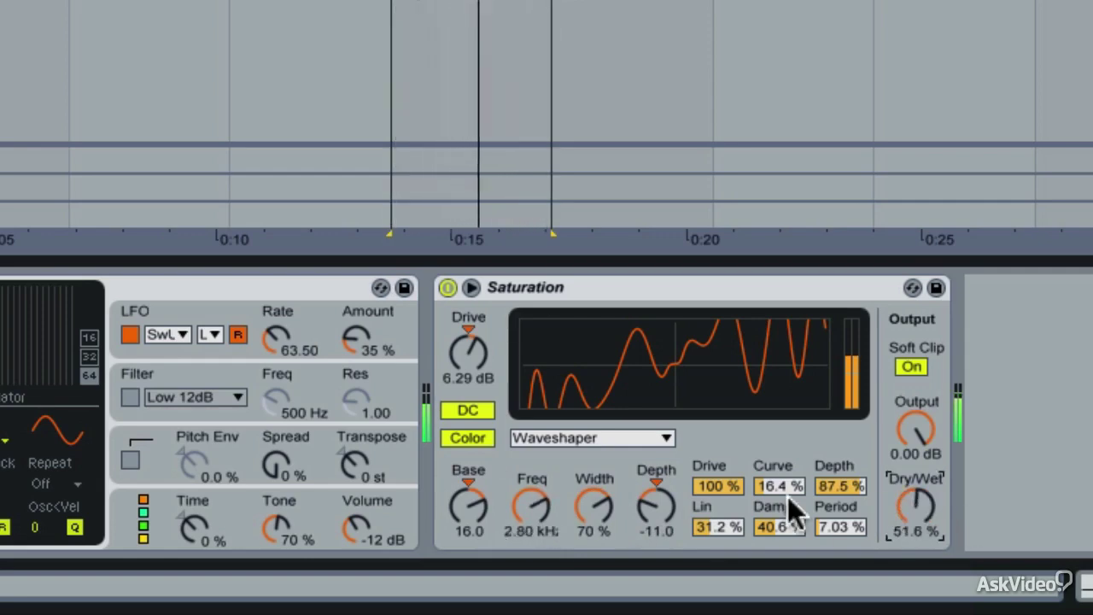
drag(480, 362, 480, 345)
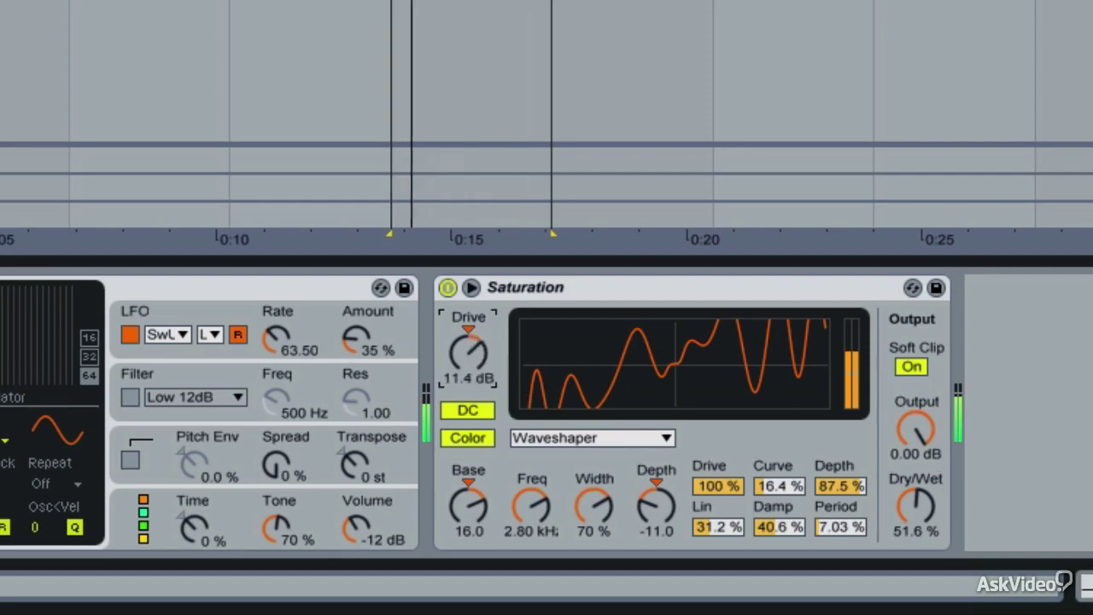
drag(911, 523, 912, 537)
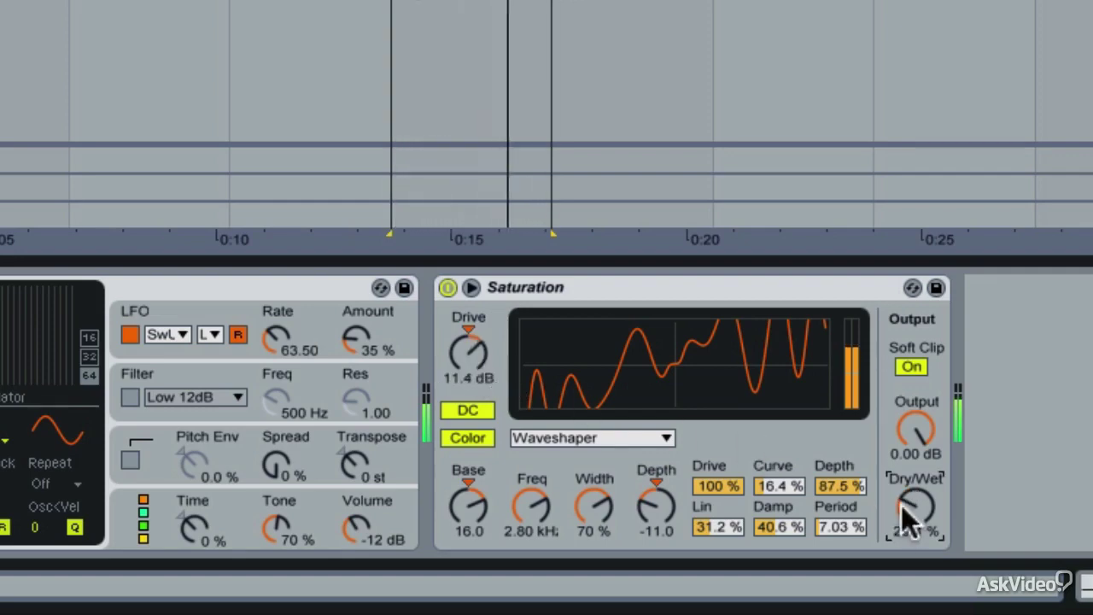
Set the Saturation effect's drive to 5.71 dB and its dry/wet mix to 33.3 %.
drag(479, 359, 480, 375)
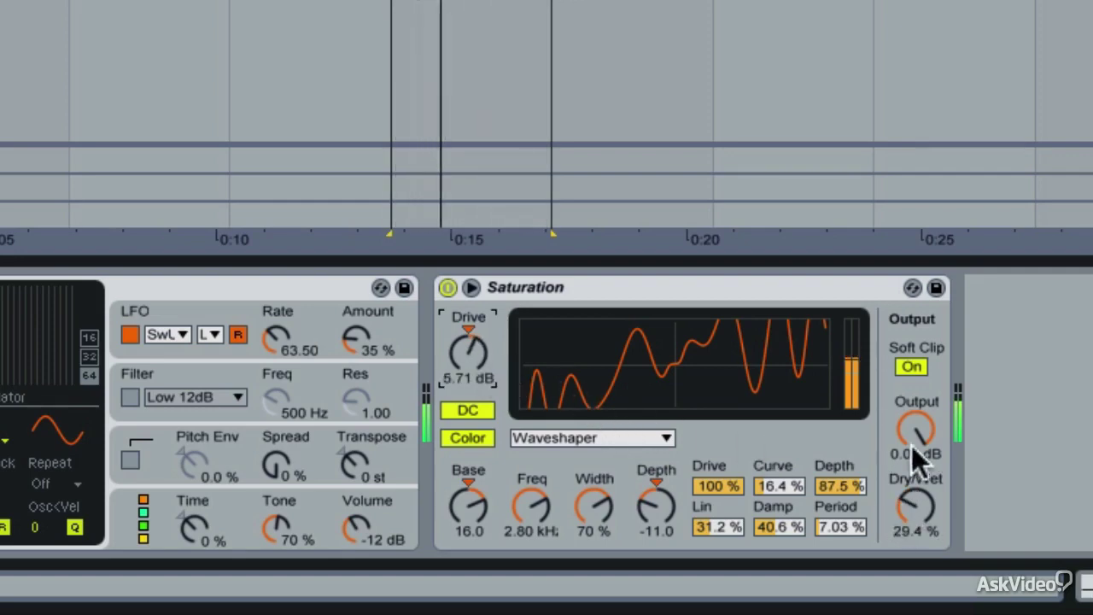
mouse_move(917, 507)
mouse_down()
mouse_move(916, 529)
mouse_move(916, 508)
mouse_up()
key(space)
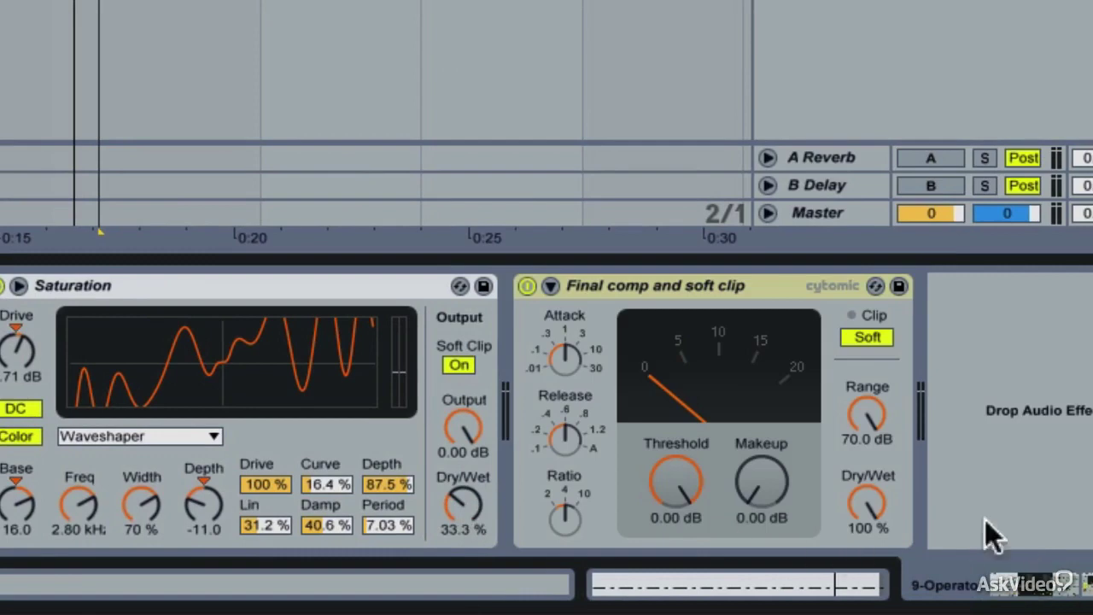
During playback, raise the makeup gain of the Final comp and soft clip compressor to 4.44 dB.
key(space)
click(764, 484)
mouse_move(761, 482)
mouse_down()
mouse_move(761, 444)
mouse_move(761, 484)
mouse_up()
key(space)
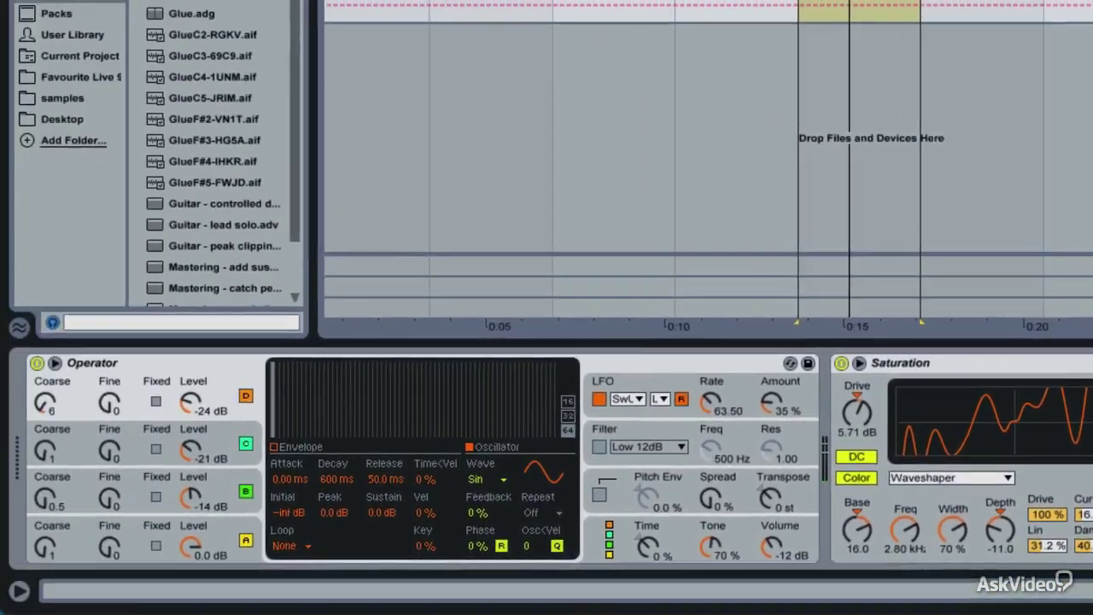
Group all the devices into an Instrument Rack and duplicate its Operator chain, panned to 50L.
key(ctrl+a)
key(ctrl+g)
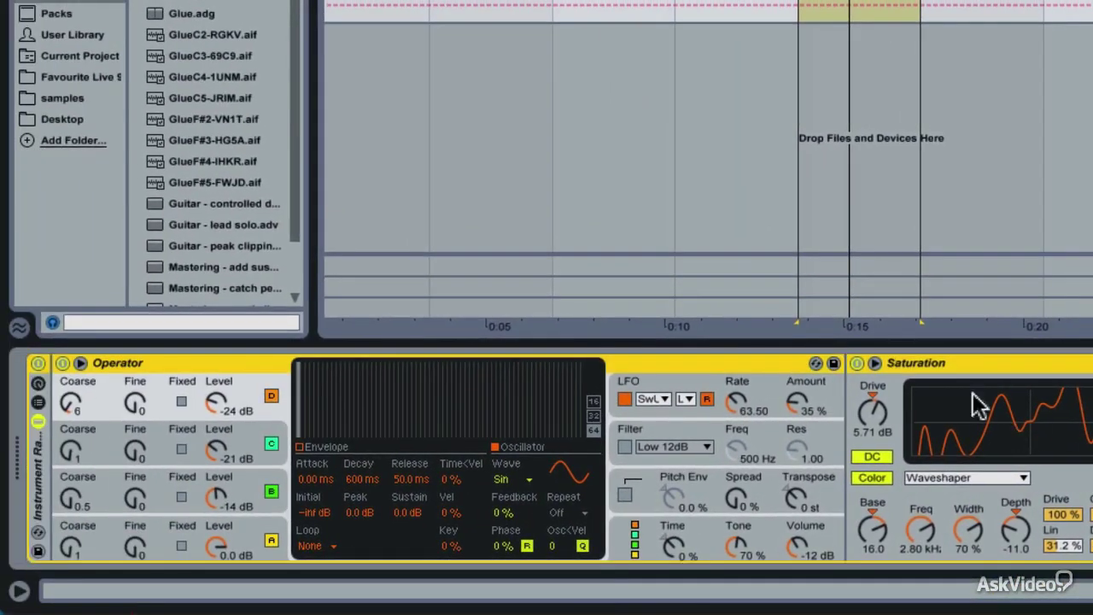
click(38, 403)
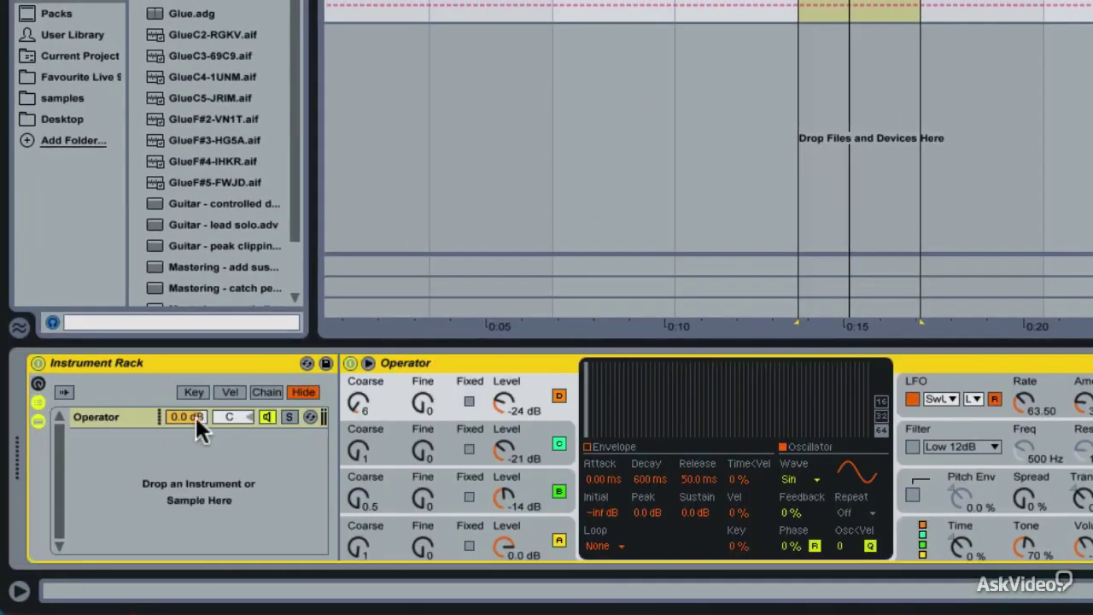
drag(221, 408, 221, 451)
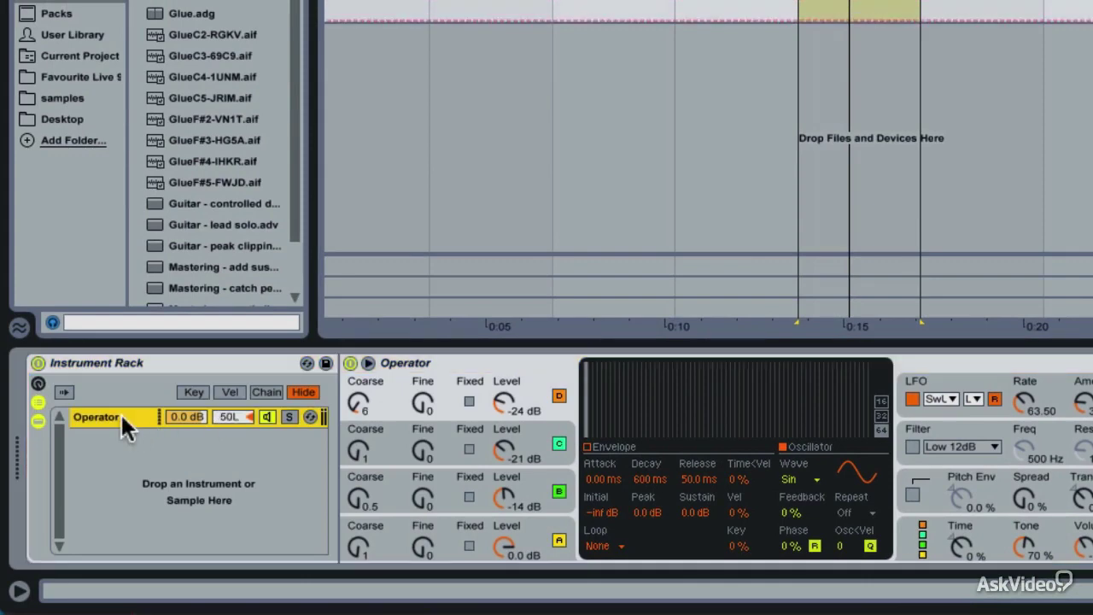
key(ctrl+d)
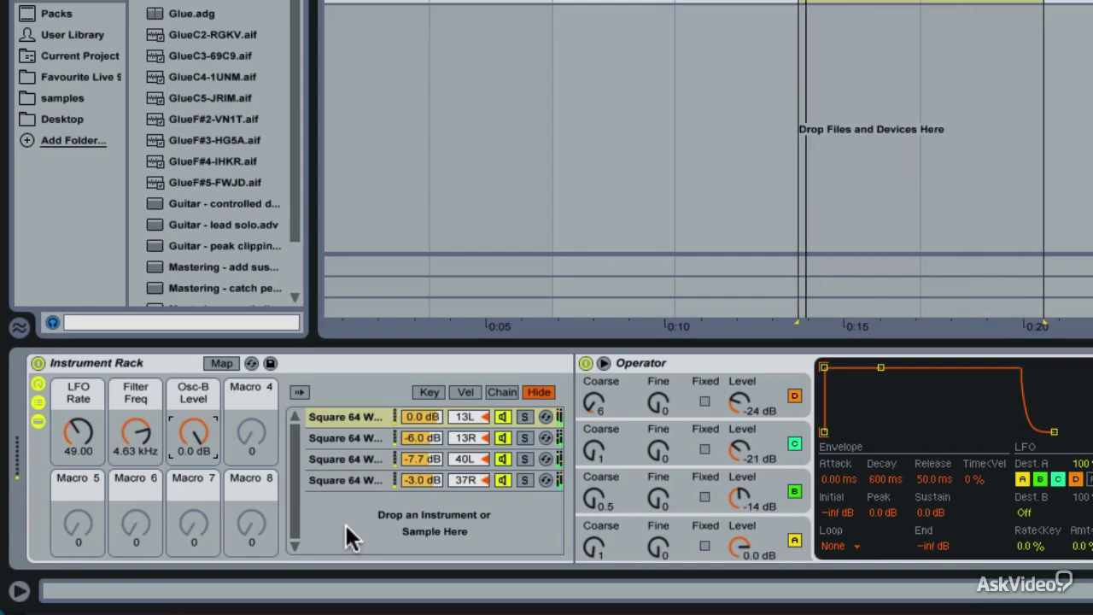
Inspect the macro mapping options of the Overdrive effect's filter frequency.
scroll(547, 461, right, 7)
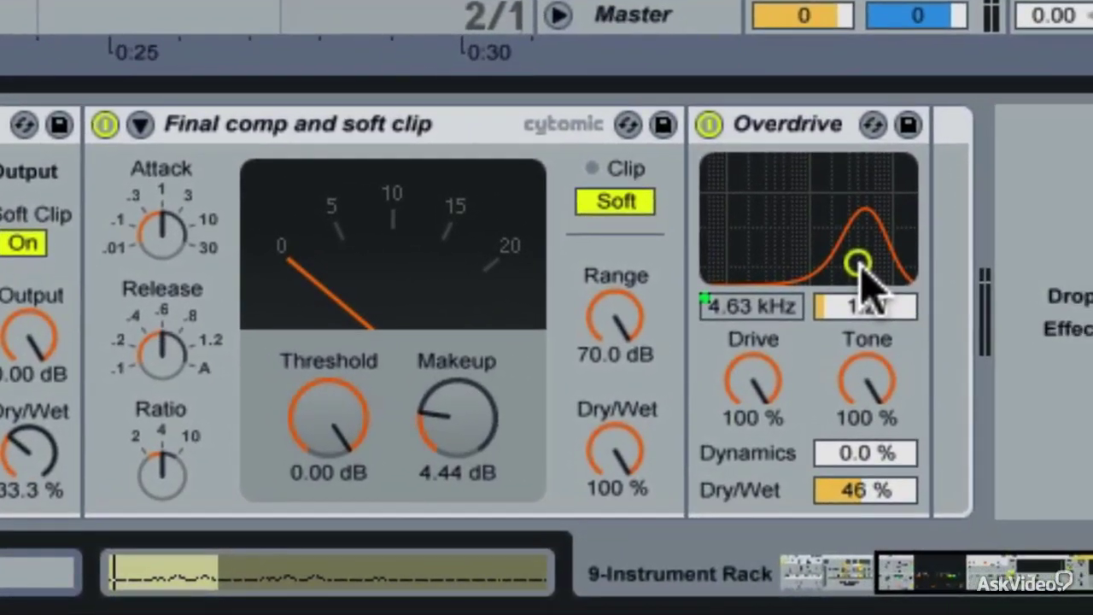
right_click(764, 307)
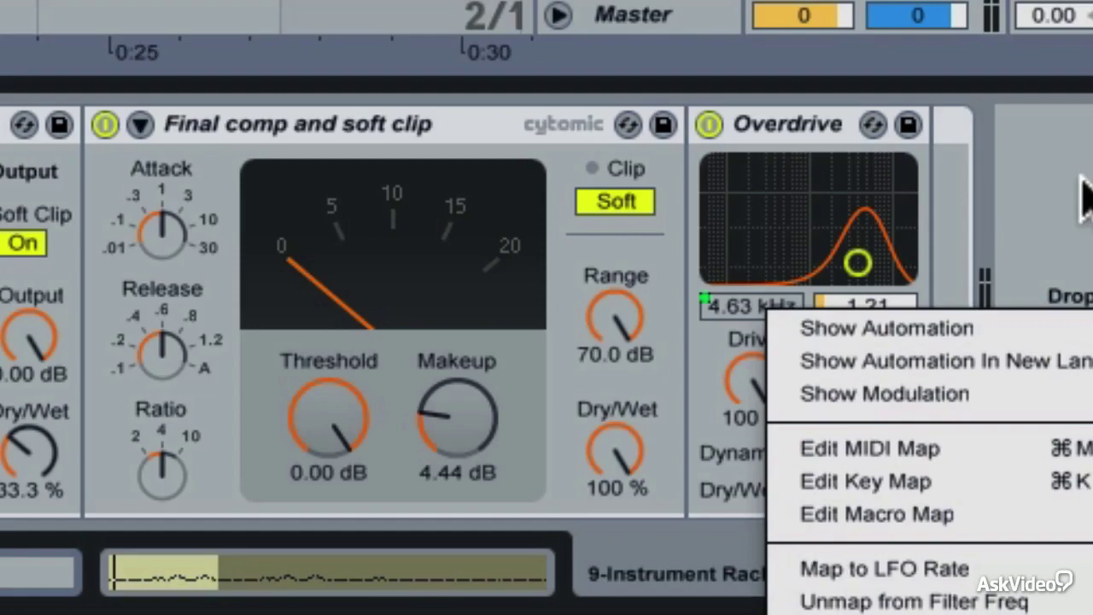
key(Escape)
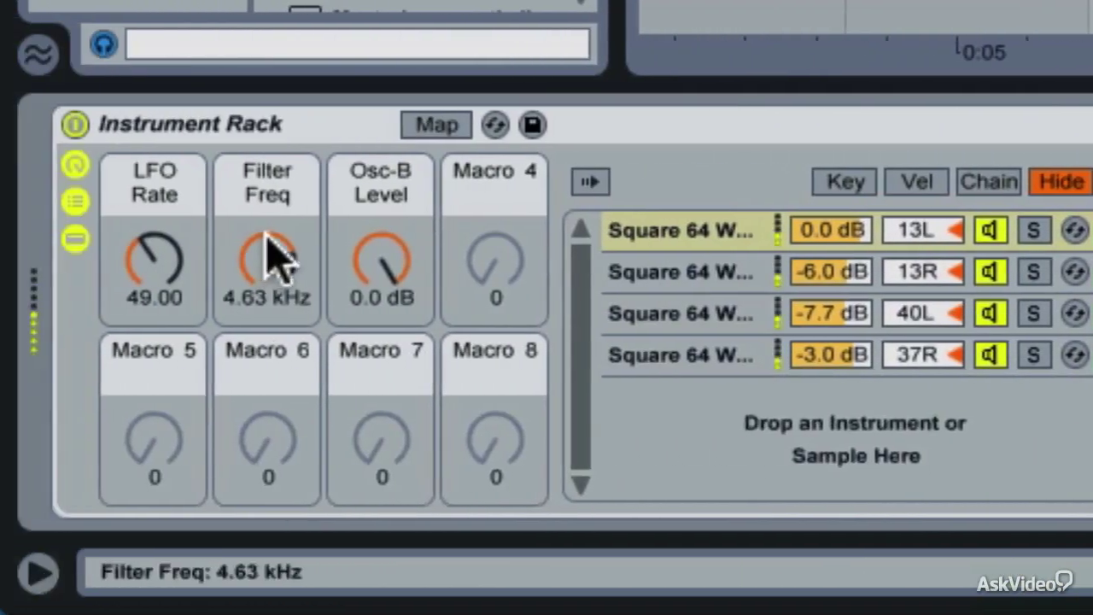
Adjust the rack macros: Filter Freq to 4.42 kHz, LFO Rate to about 49.5, and sweep Osc-B Level down and up.
drag(268, 256, 268, 282)
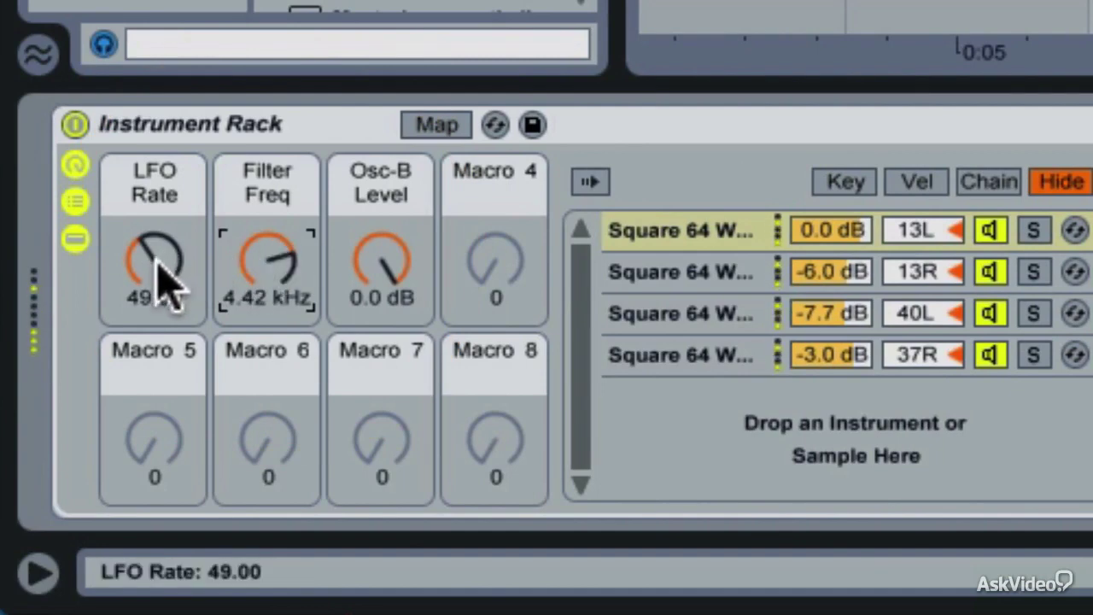
click(167, 286)
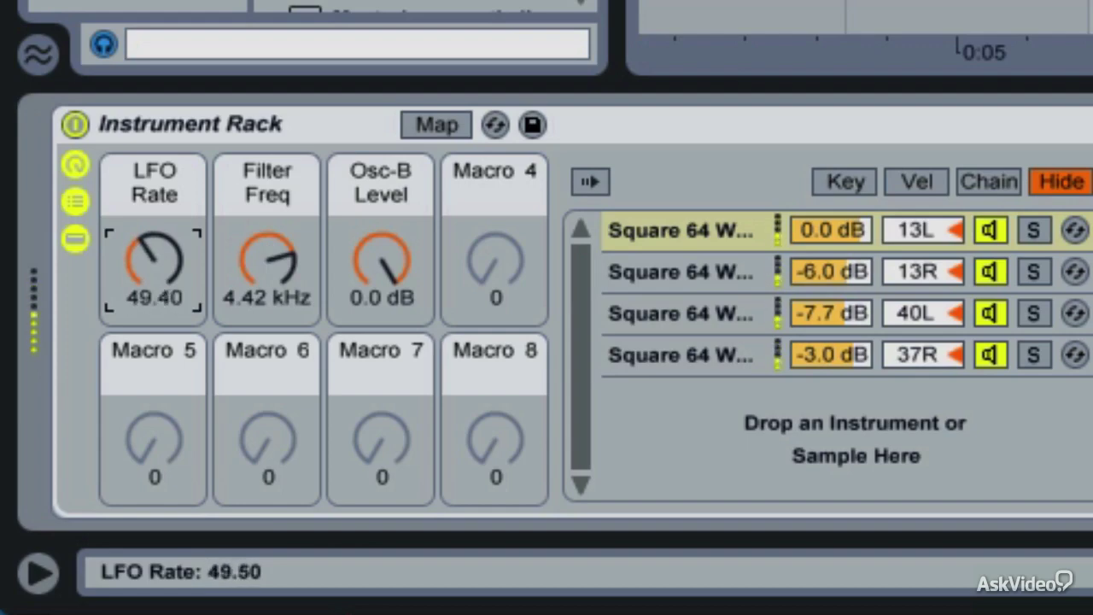
drag(385, 264, 381, 308)
drag(381, 262, 382, 177)
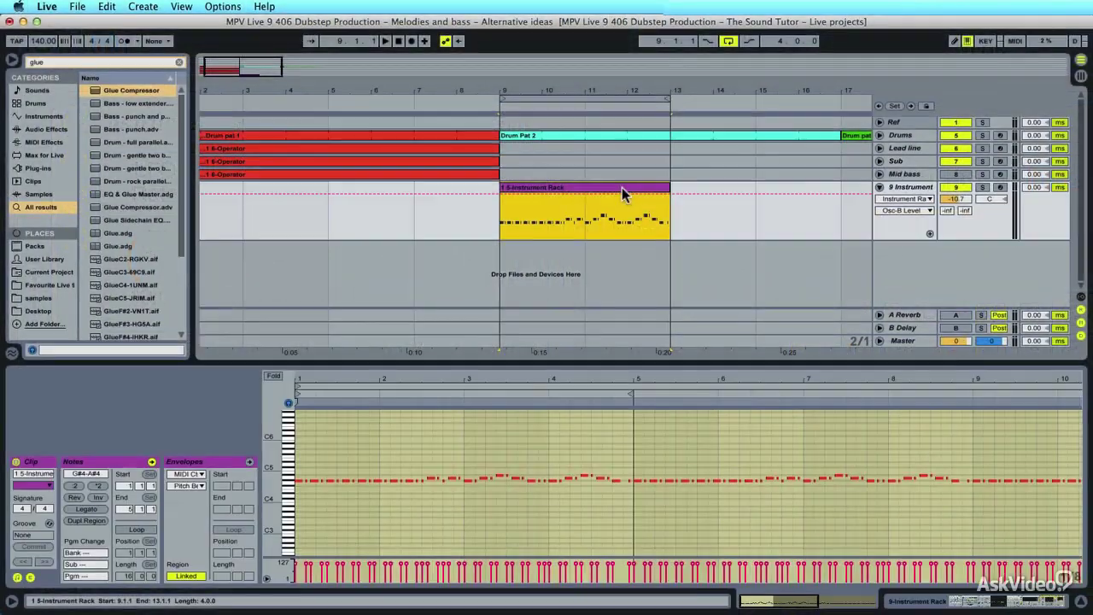
Copy the 5-Instrument Rack clip at bar 9 onto the Sub track and show the copy's notes.
drag(615, 188, 615, 168)
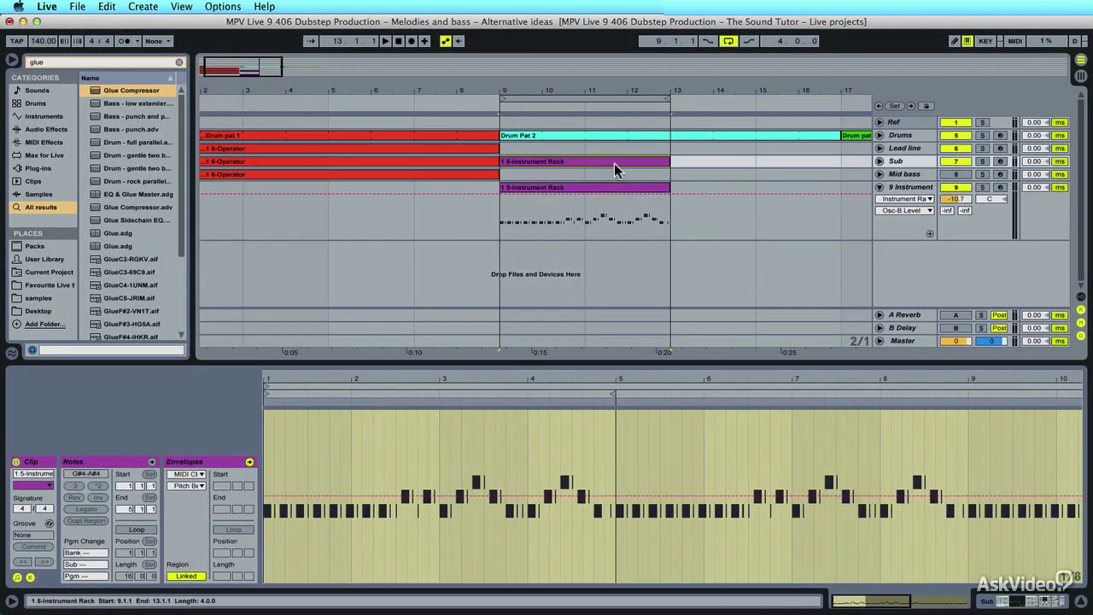
key(space)
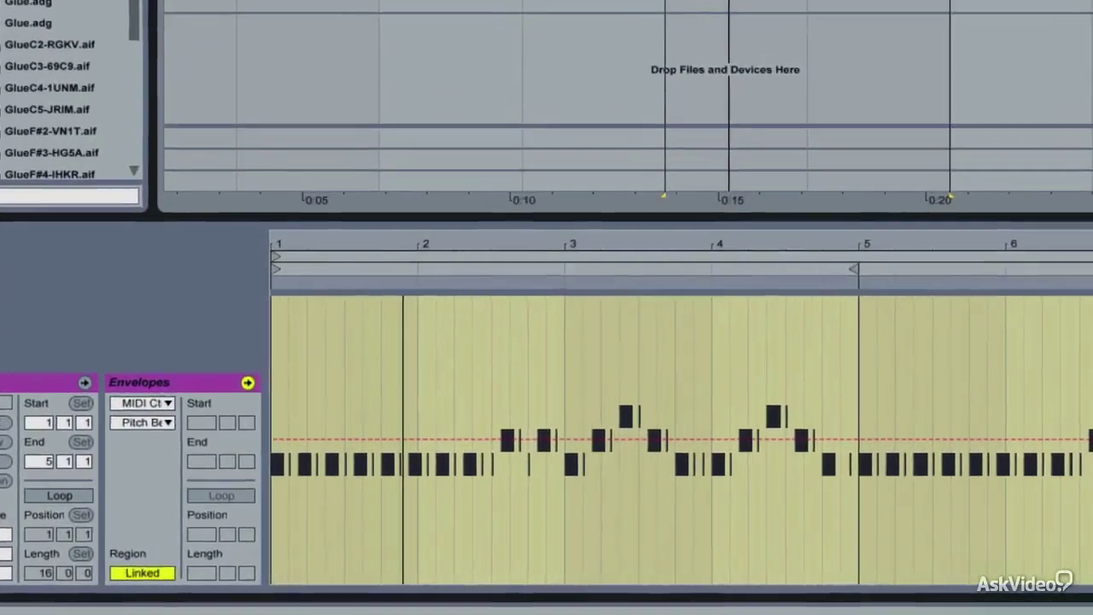
click(2, 577)
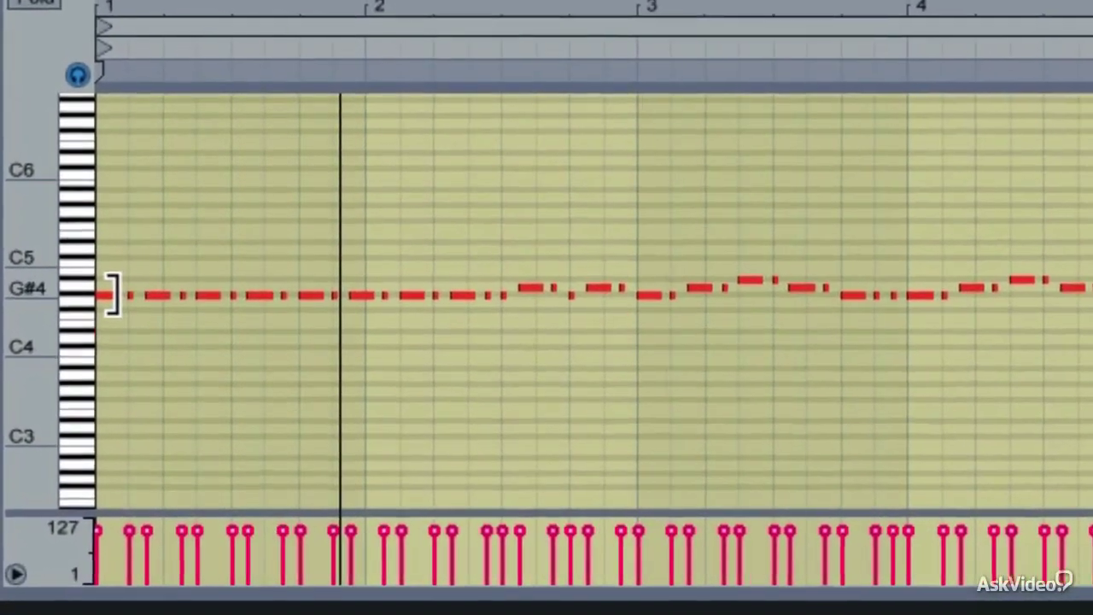
Merge the repeated notes before bar 3 of the sub clip into one long G#4 followed by one long A4.
click(181, 414)
drag(121, 293, 638, 286)
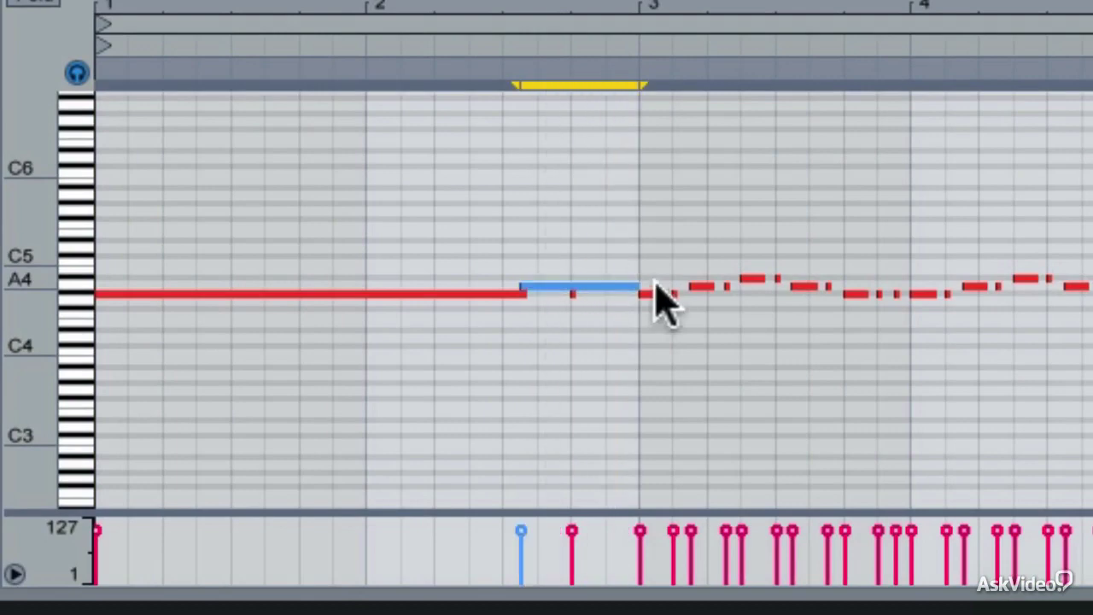
click(572, 293)
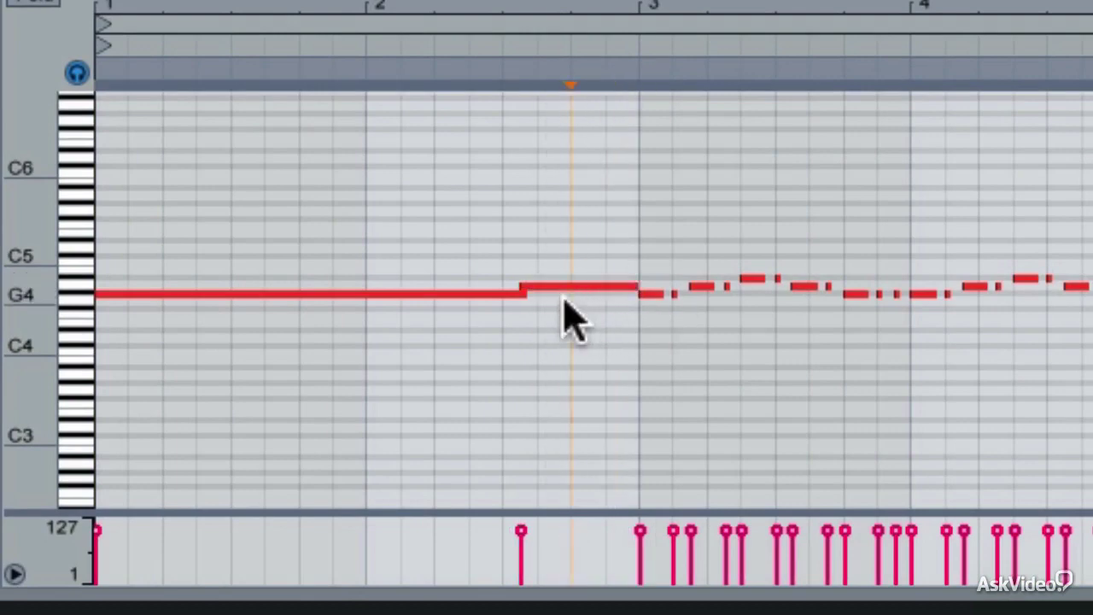
drag(487, 12, 583, 295)
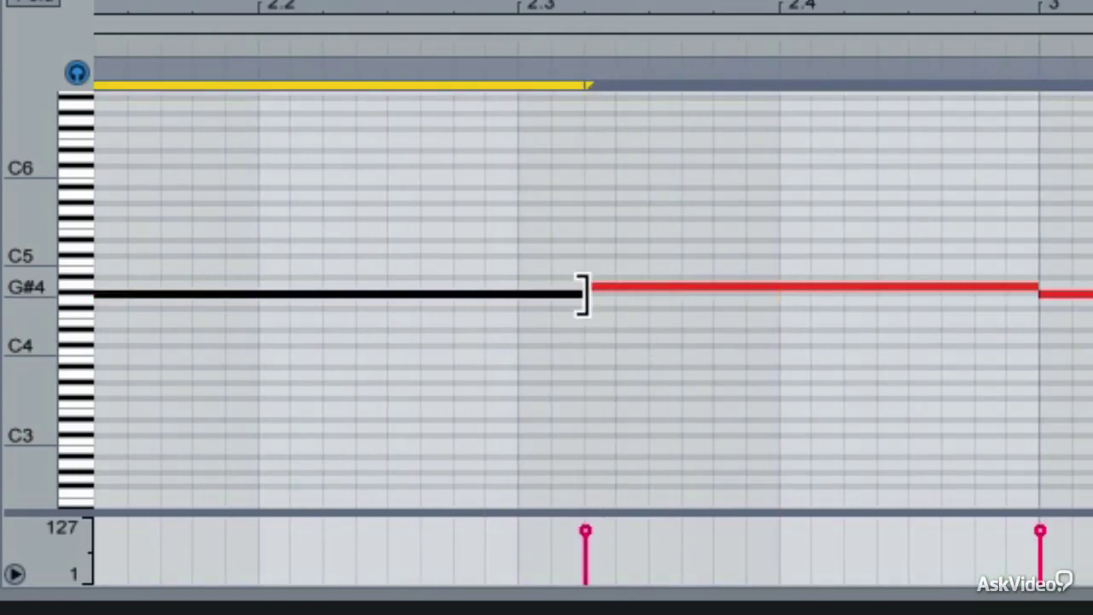
drag(705, 29, 474, 163)
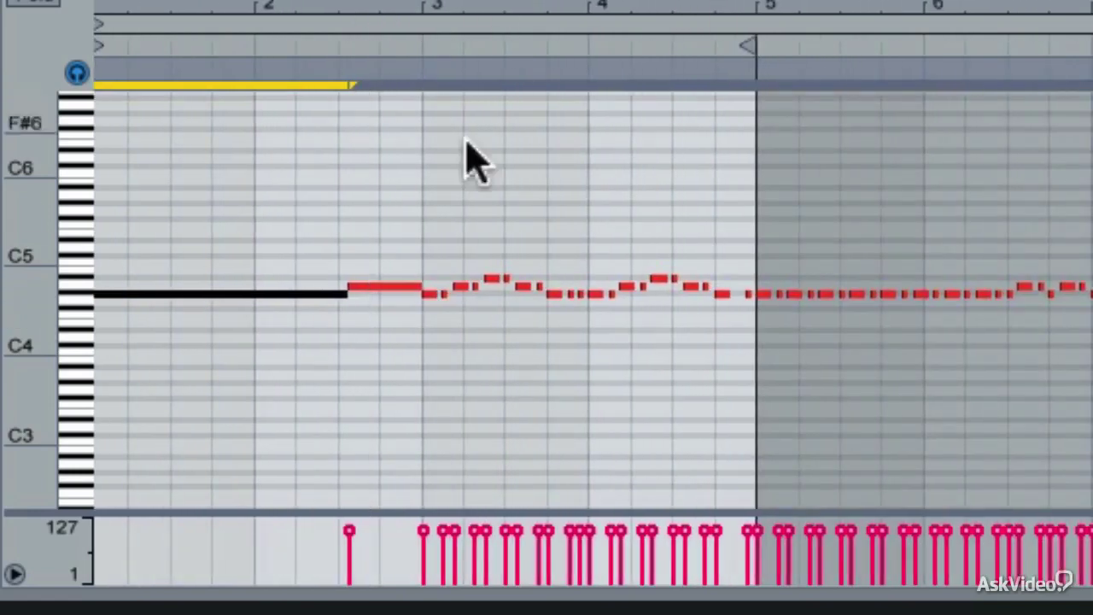
Select all notes in the sub clip's first four bars and transpose them up seven semitones during playback.
drag(744, 257, 178, 333)
drag(751, 280, 211, 332)
key(space)
key(Up)
key(Up)
key(Up)
key(Up)
key(Up)
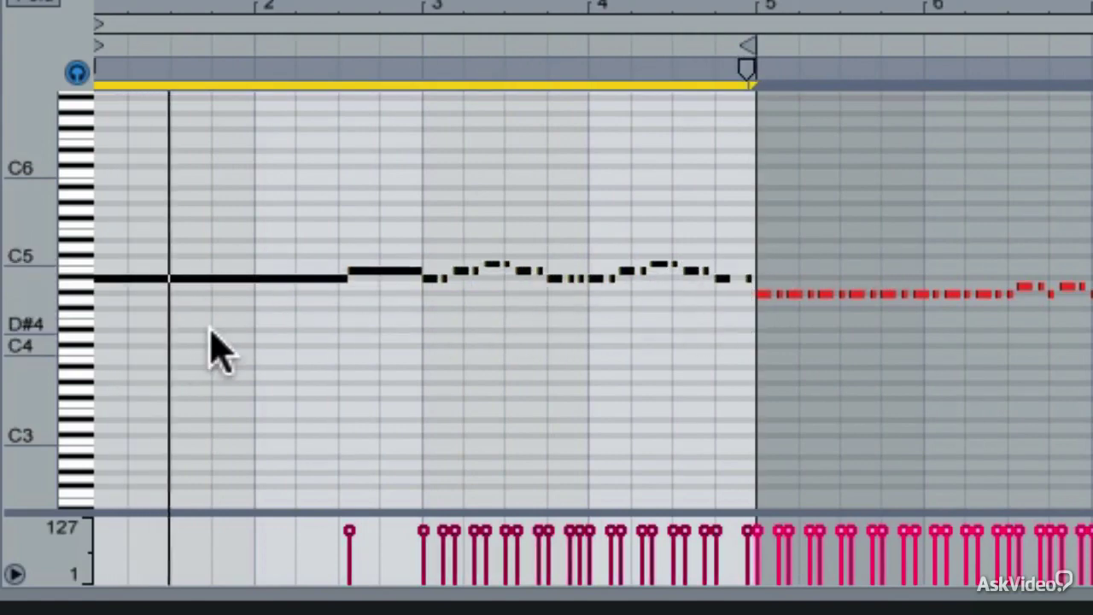
key(Up)
key(Up)
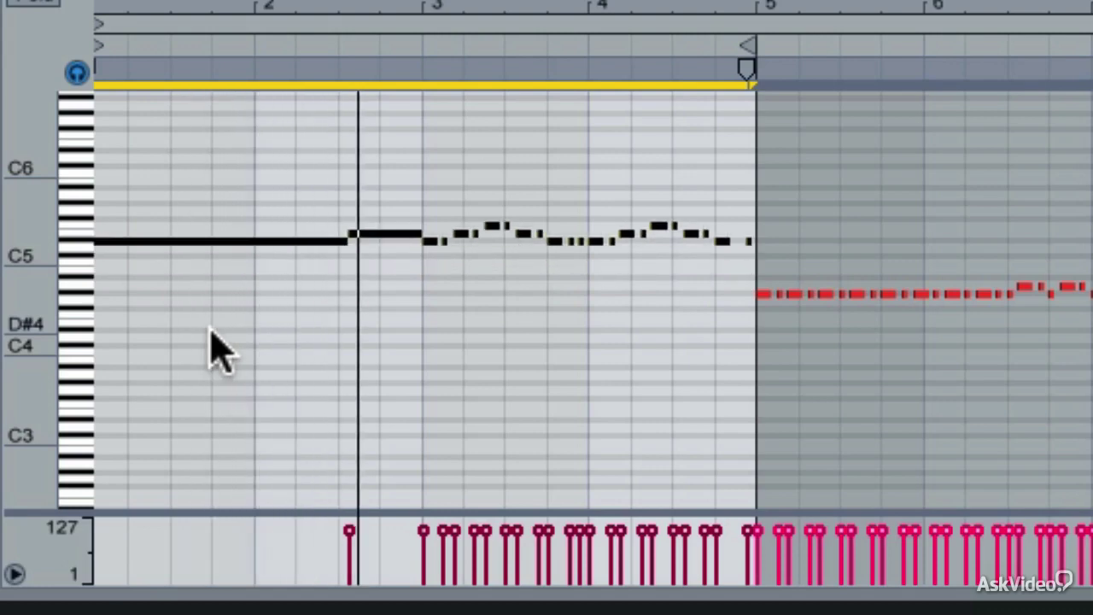
Transpose the selected sub notes down four octaves, with the lowest at D#1.
key(shift+Down)
key(shift+Down)
key(shift+Down)
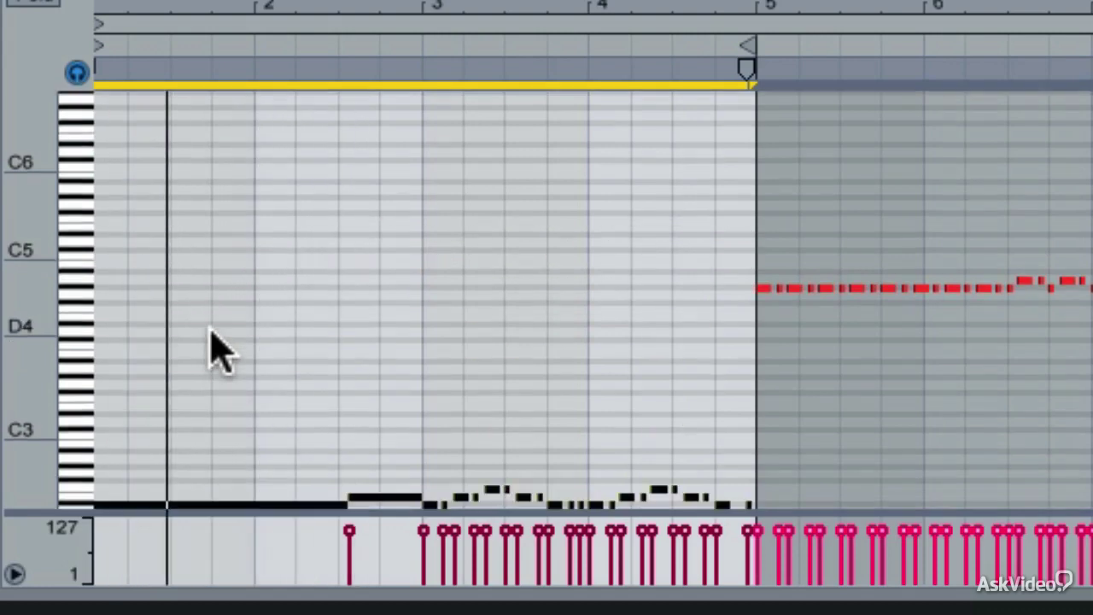
key(shift+Down)
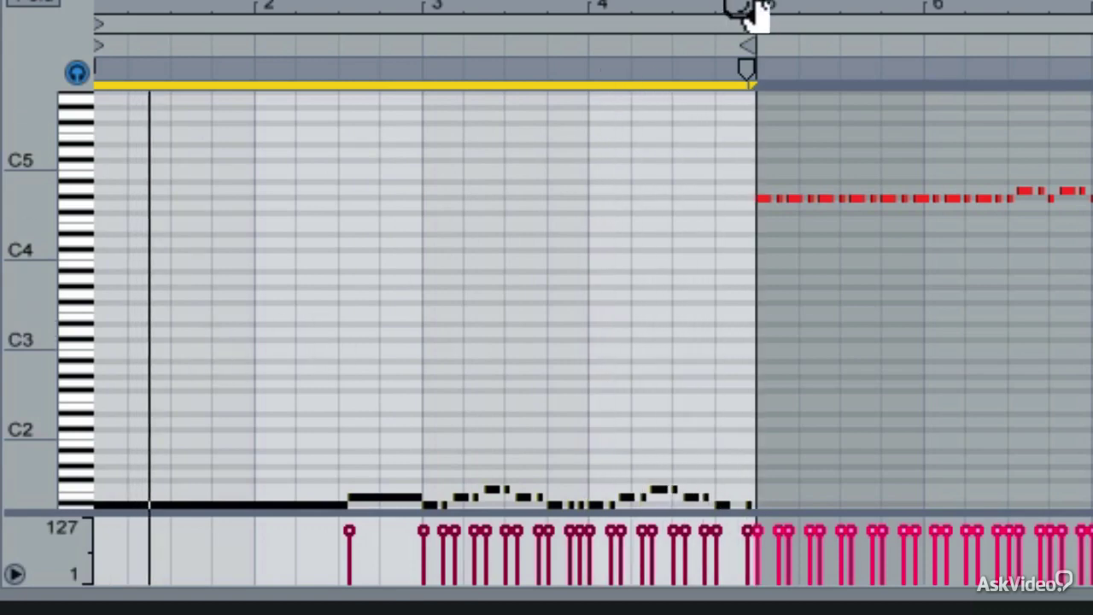
Add a short D#1 note at 4.4.3, near the end of the sub clip.
drag(756, 10, 726, 59)
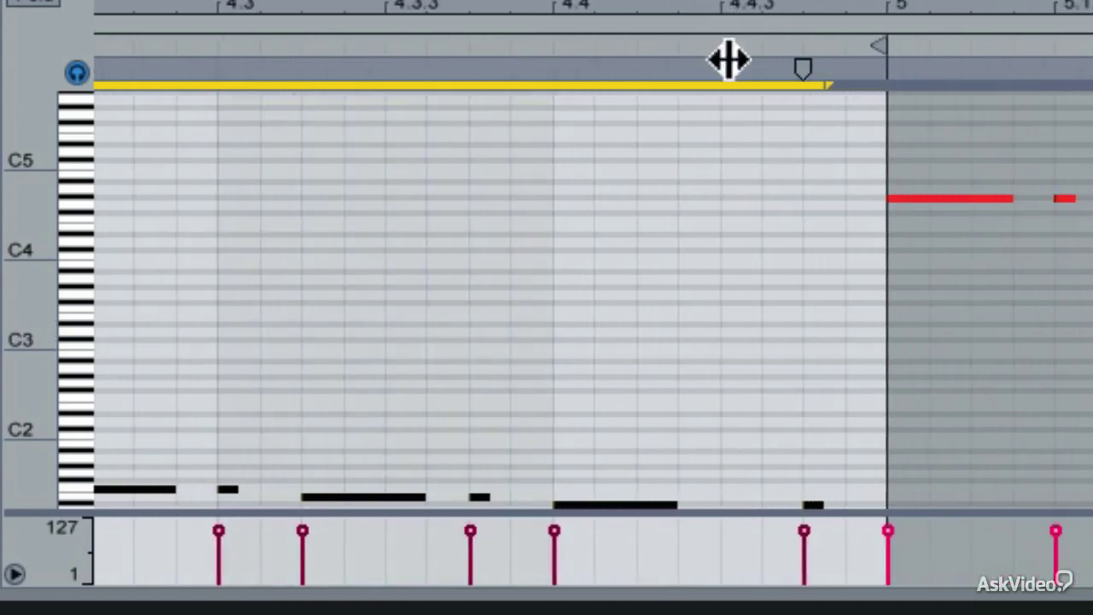
double_click(738, 503)
drag(537, 7, 653, 0)
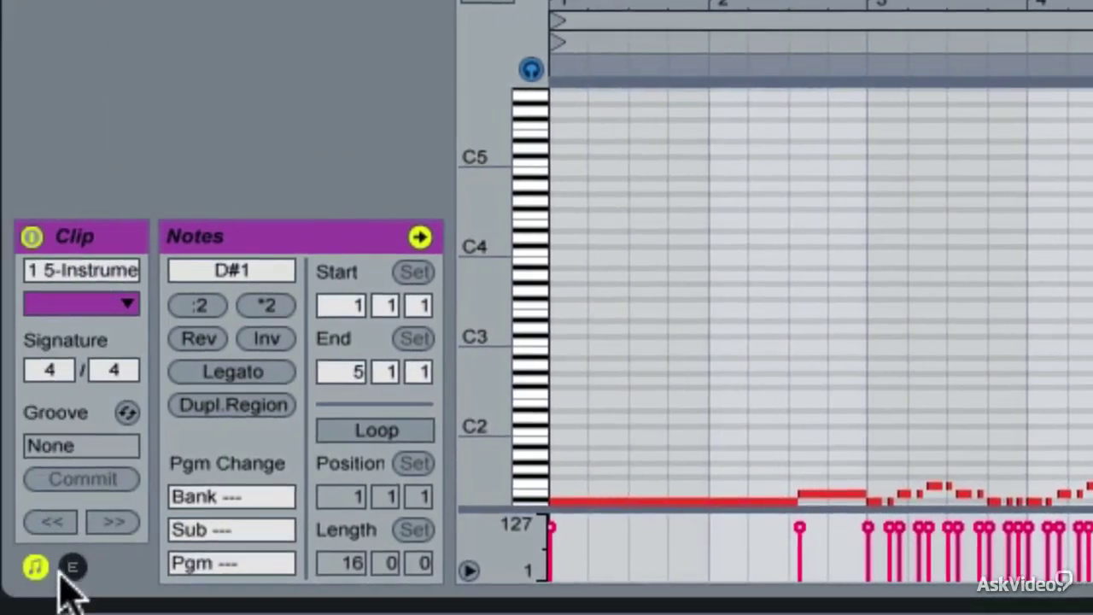
Draw a Pitch Bend envelope in the sub clip that ramps from zero down to -8126 across the first long note.
click(73, 566)
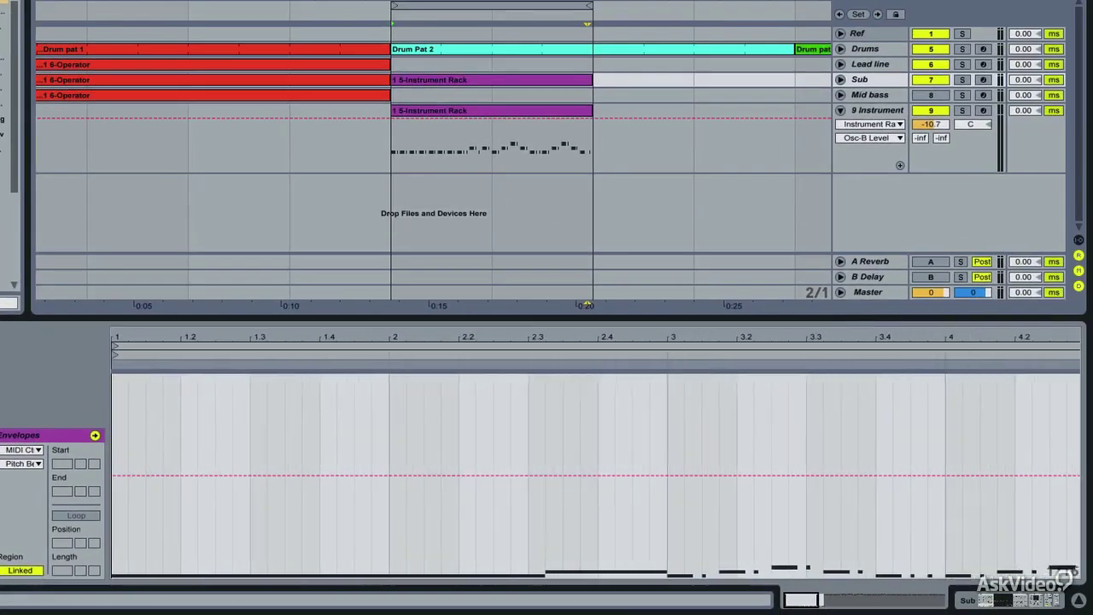
drag(116, 346, 115, 339)
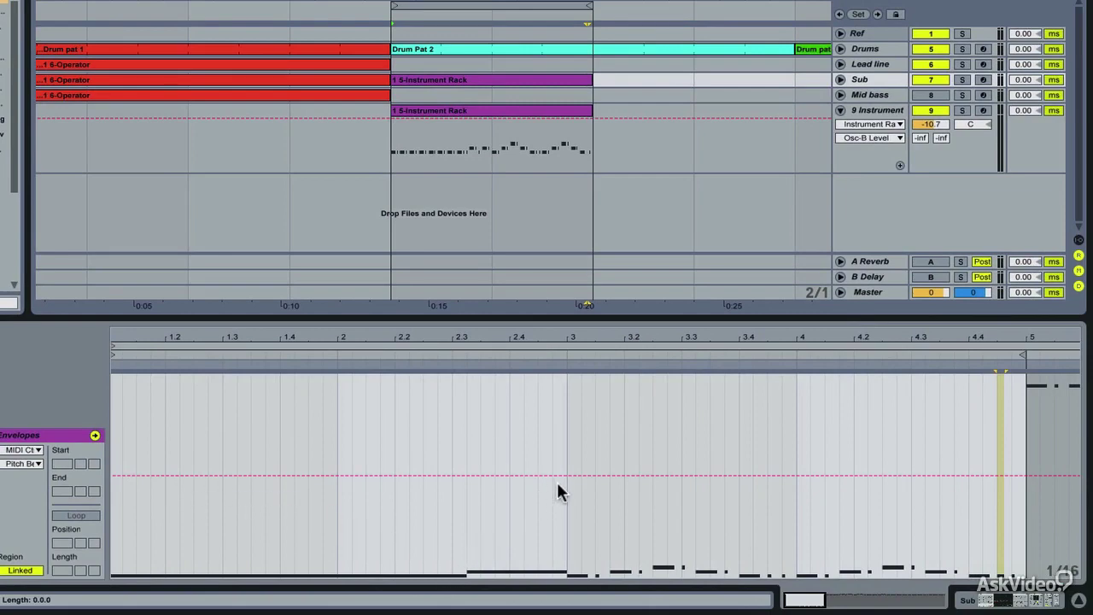
key(b)
drag(465, 574, 141, 573)
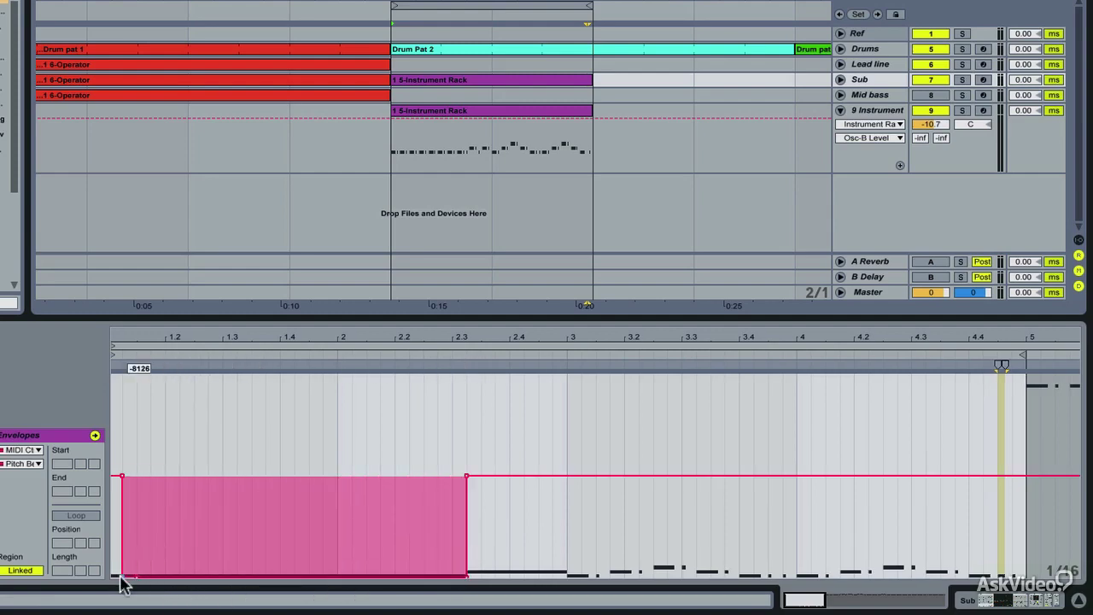
click(128, 577)
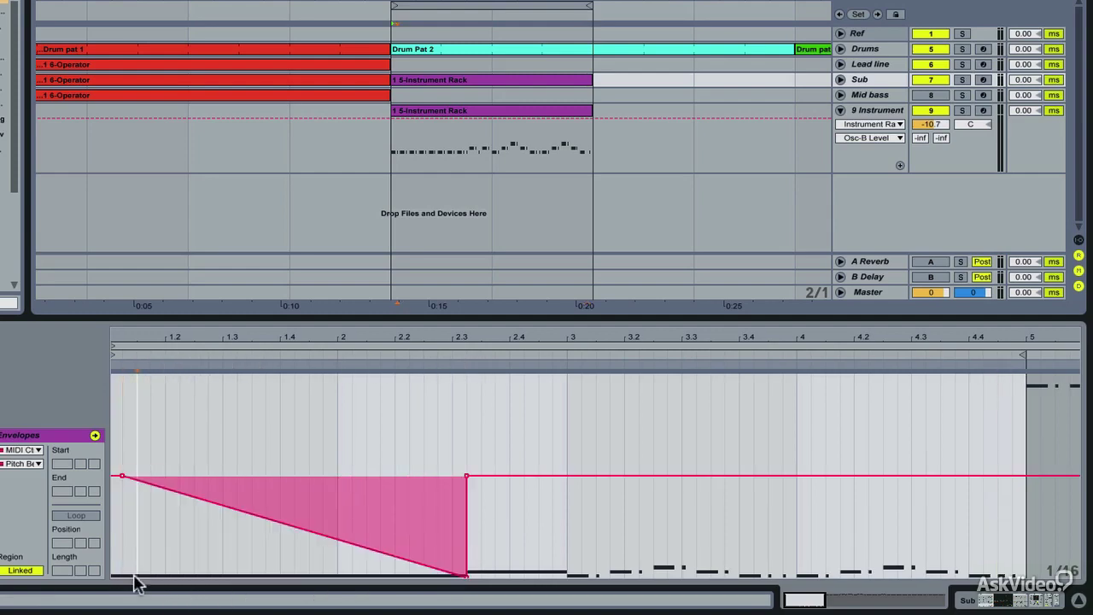
Draw a second falling Pitch Bend ramp across the long note ending at bar 3 and play the result.
drag(565, 553, 471, 582)
key(b)
click(567, 576)
key(space)
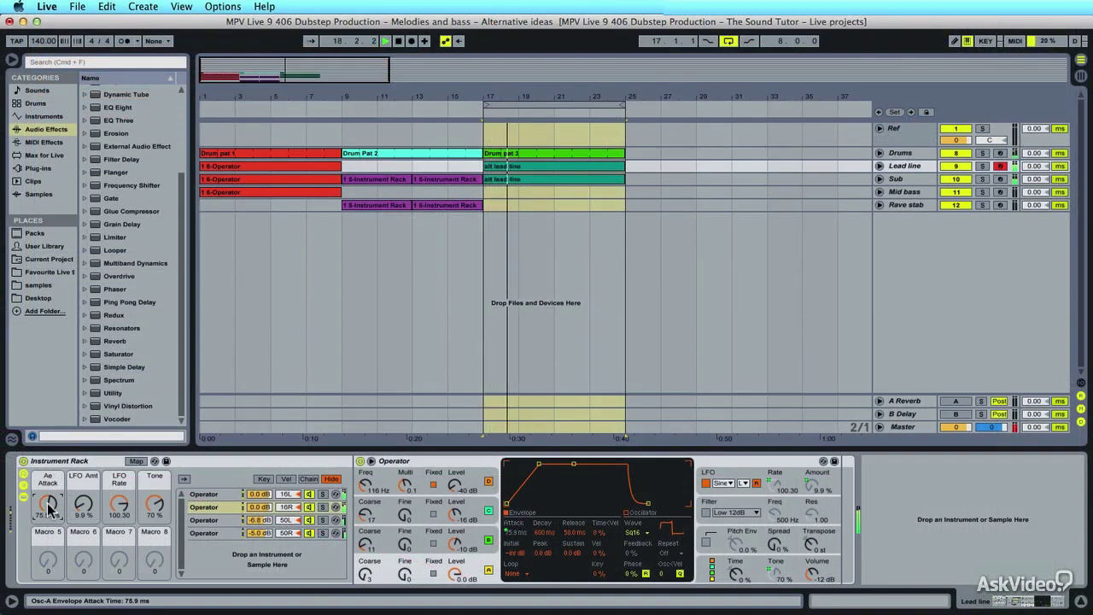
Unfold the Lead line track and increase its height to show the alt lead line's notes.
click(879, 166)
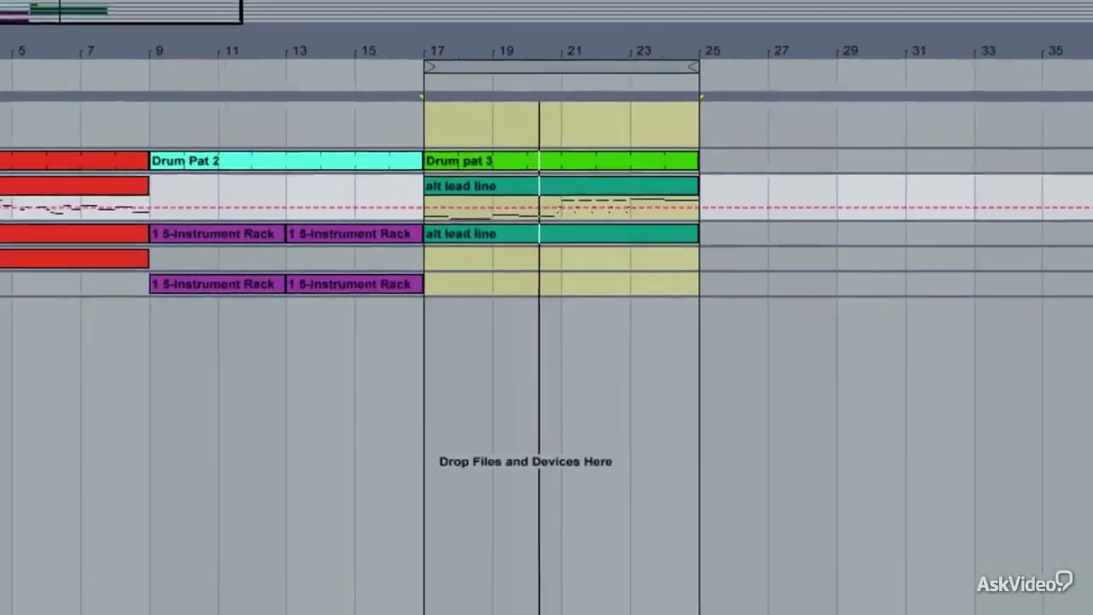
drag(1025, 198, 1025, 357)
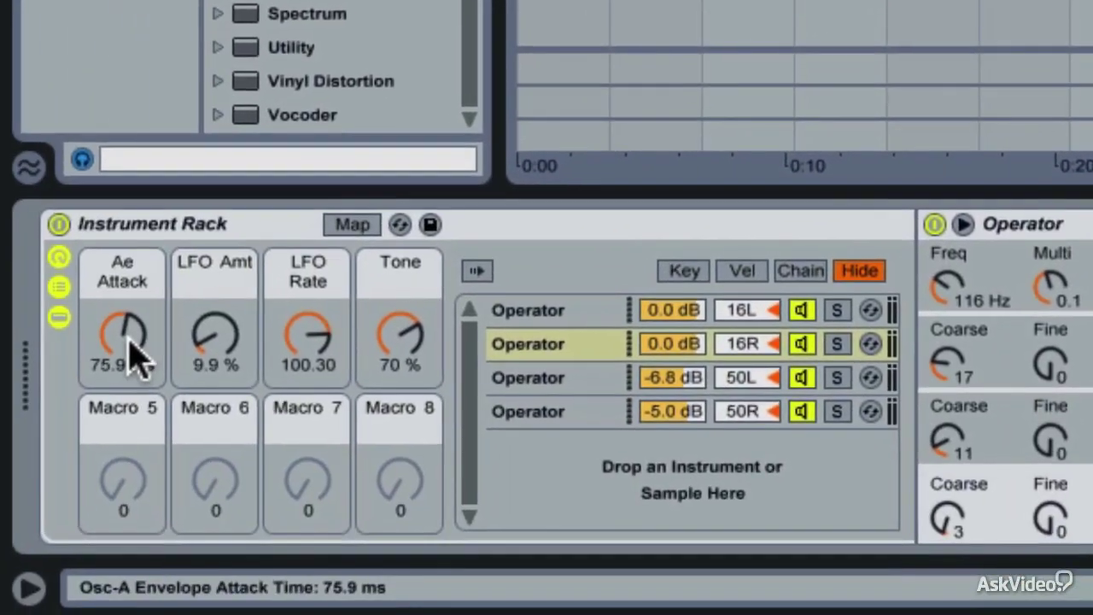
Raise the lead rack's Ae Attack macro to 519 ms.
click(122, 373)
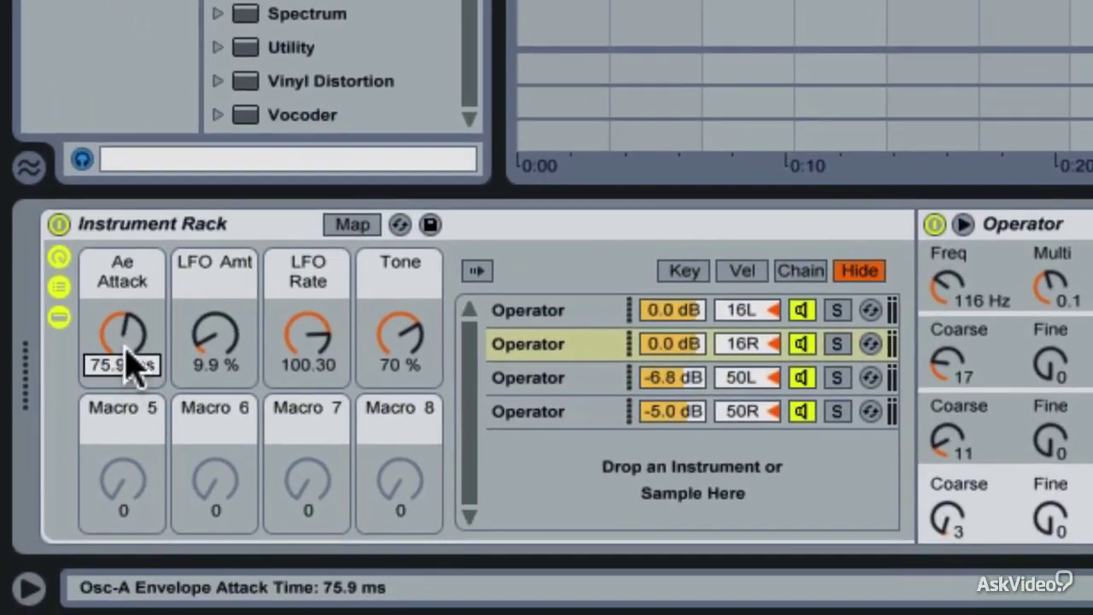
click(126, 346)
drag(125, 344, 126, 341)
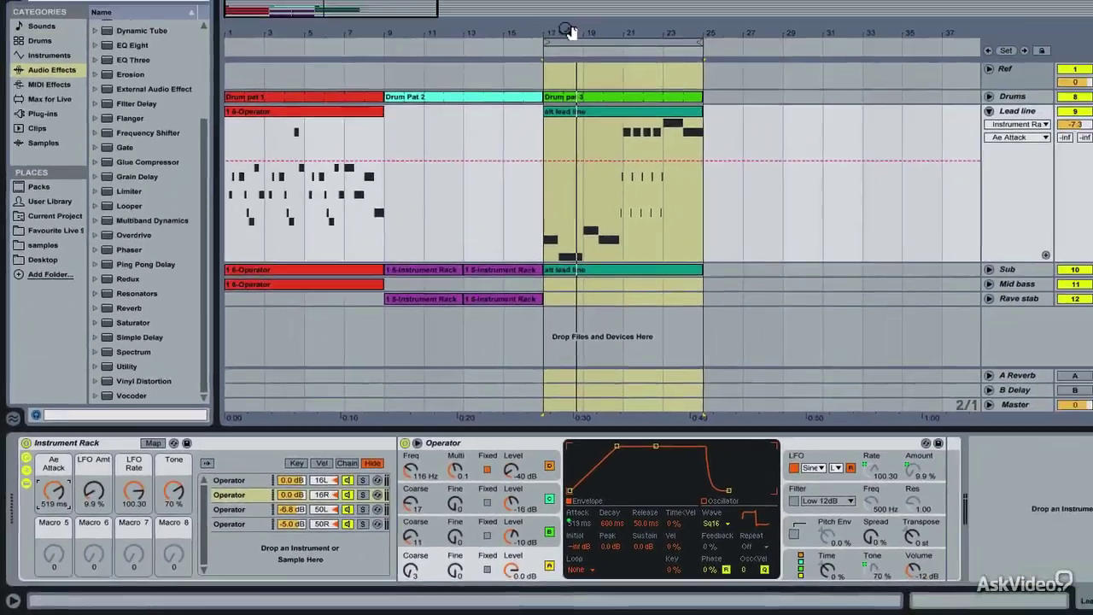
Lower the Lead line's Ae Attack automation to 73.4 ms over the two short notes from 20.4.3 to 21.1.1.
drag(568, 31, 410, 86)
drag(563, 96, 558, 166)
drag(518, 238, 556, 230)
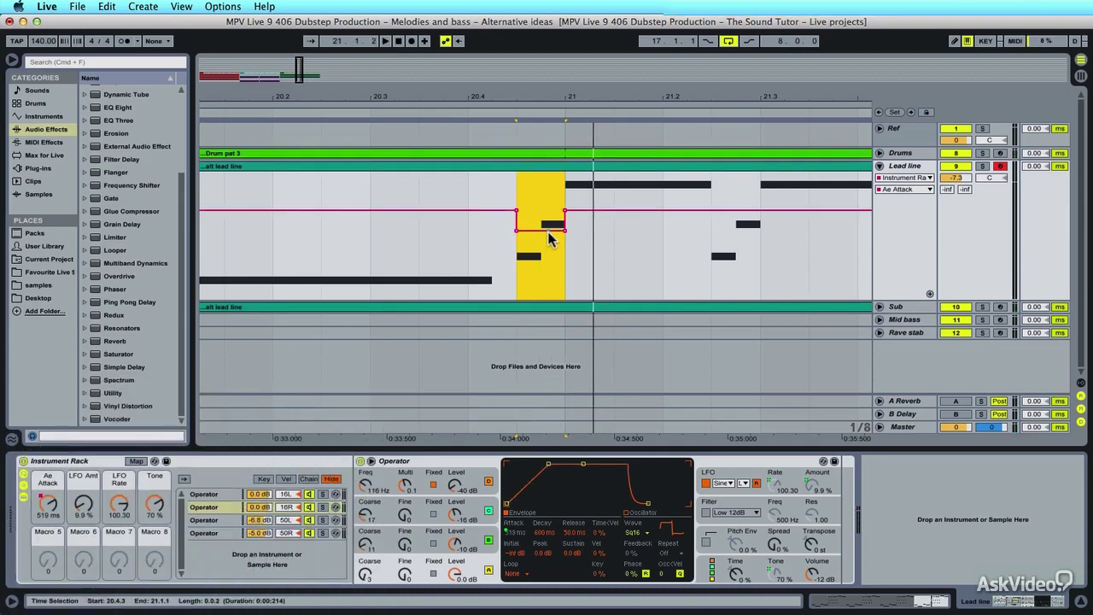
key(space)
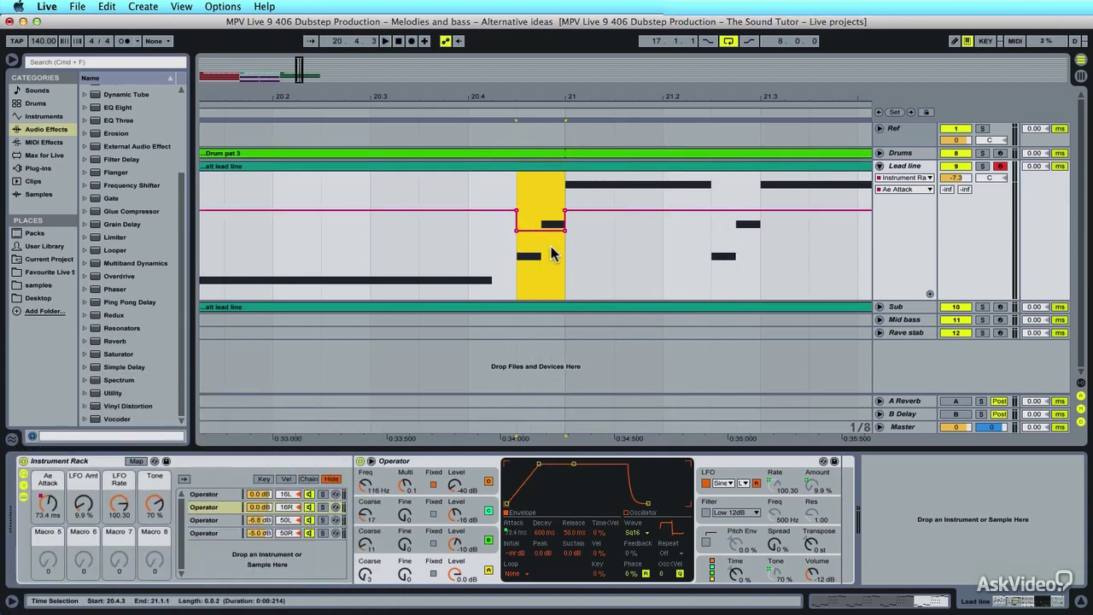
Copy the Ae Attack automation dip and paste it over the next three short-note pairs, starting at 21.2.3.
key(alt+super+c)
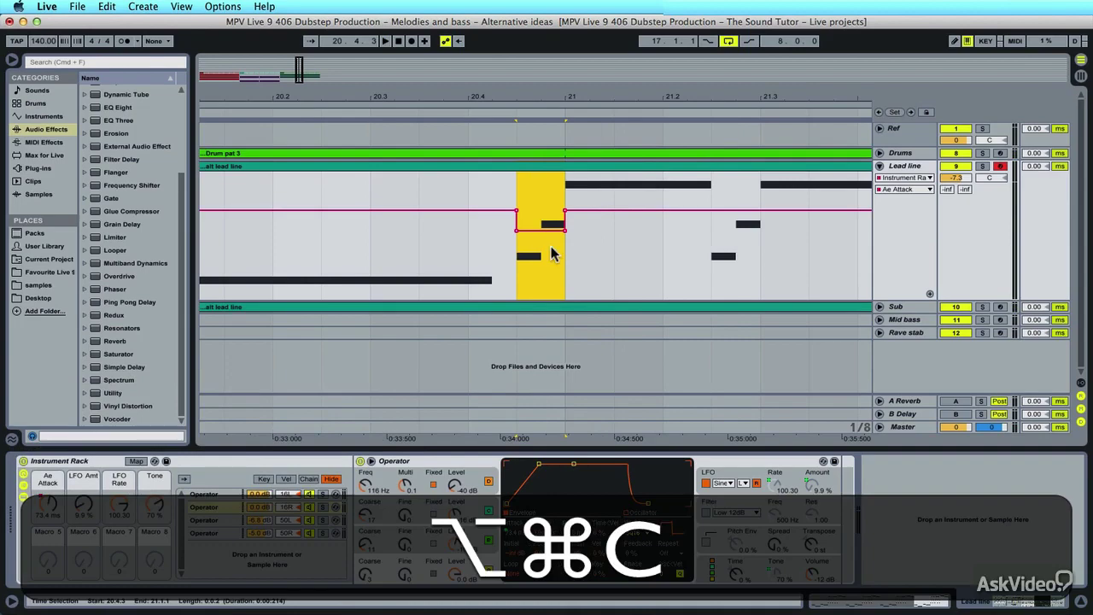
click(712, 261)
key(super+v)
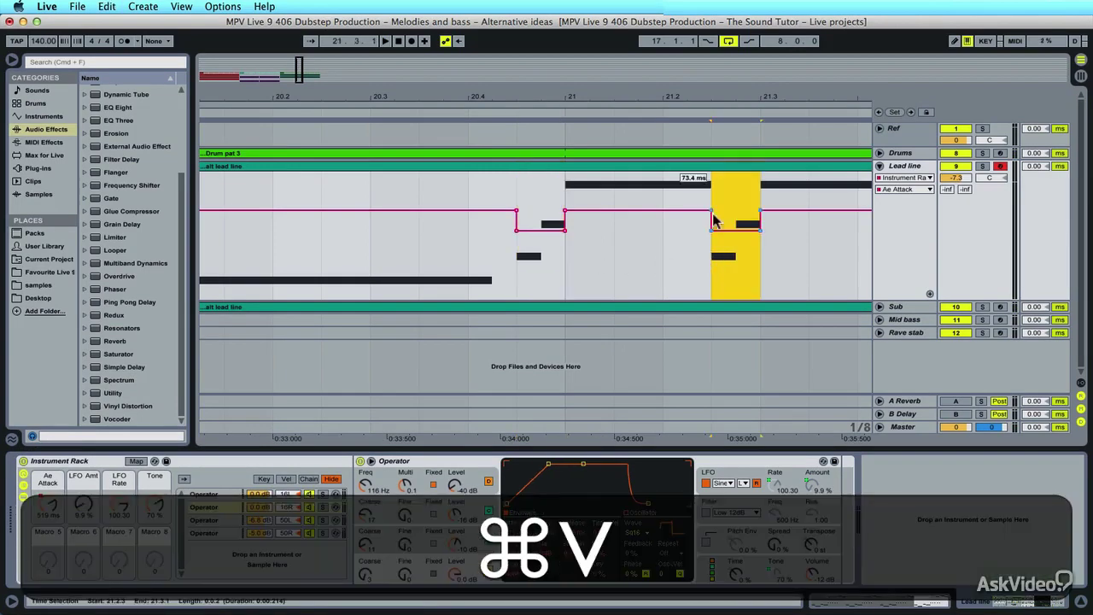
drag(705, 104, 493, 94)
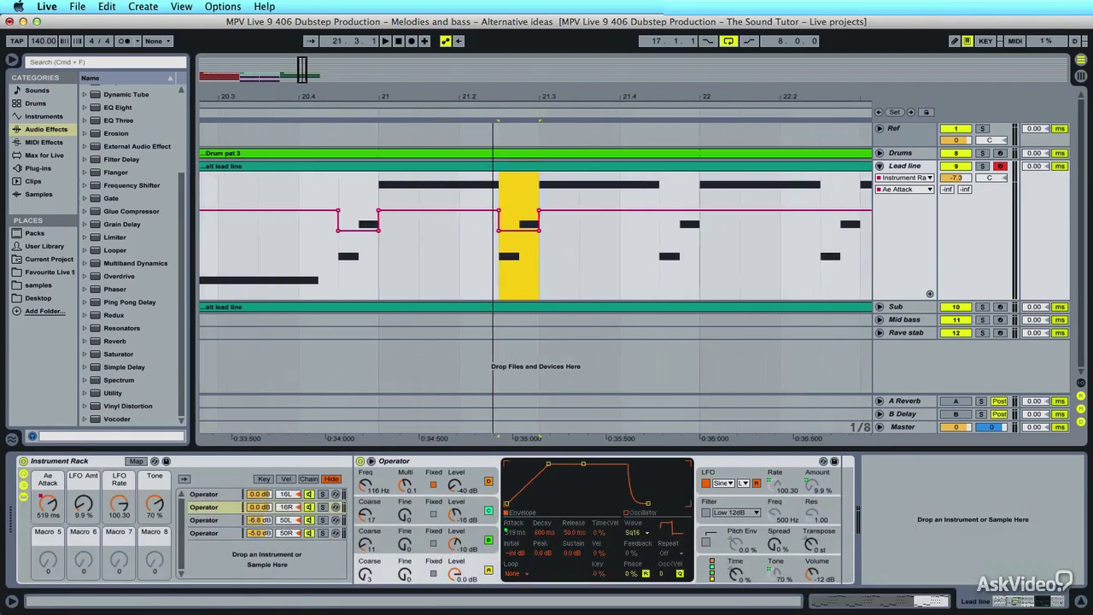
click(663, 245)
key(super+v)
click(821, 256)
key(super+v)
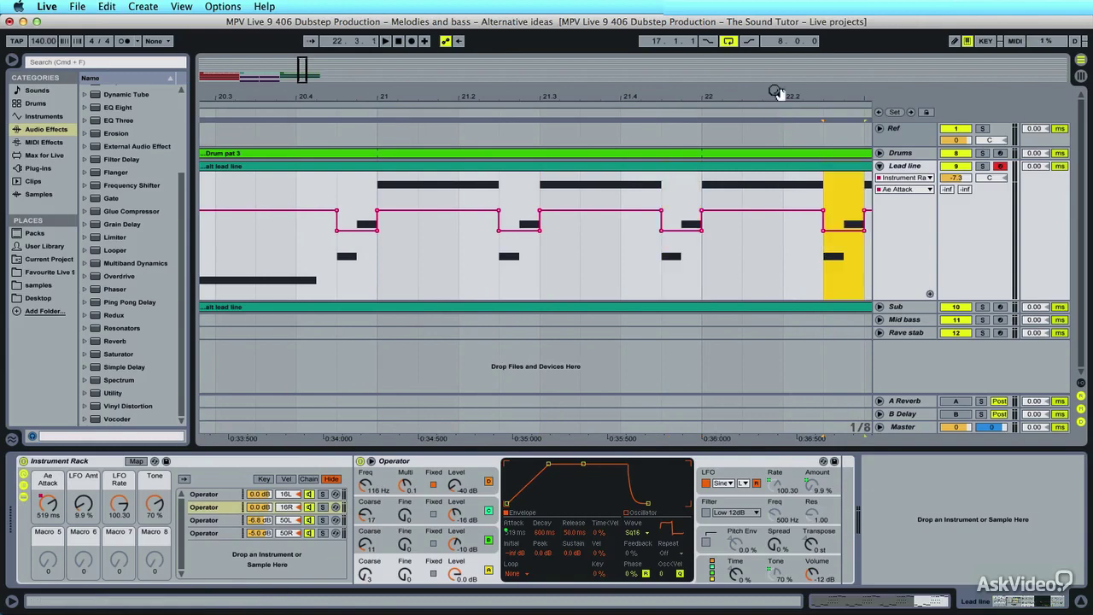
Paste the Ae Attack dip over the last short-note pair just before bar 23 and play the section.
drag(775, 91, 456, 89)
click(663, 250)
key(super+v)
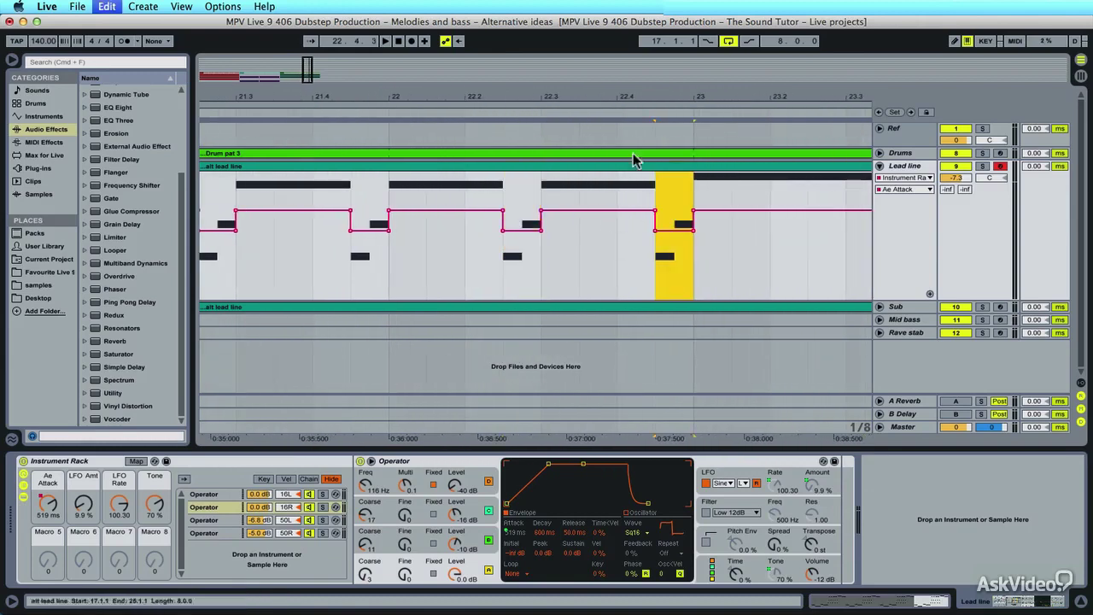
mouse_move(631, 97)
mouse_down()
mouse_move(530, 97)
mouse_move(644, 97)
mouse_up()
key(space)
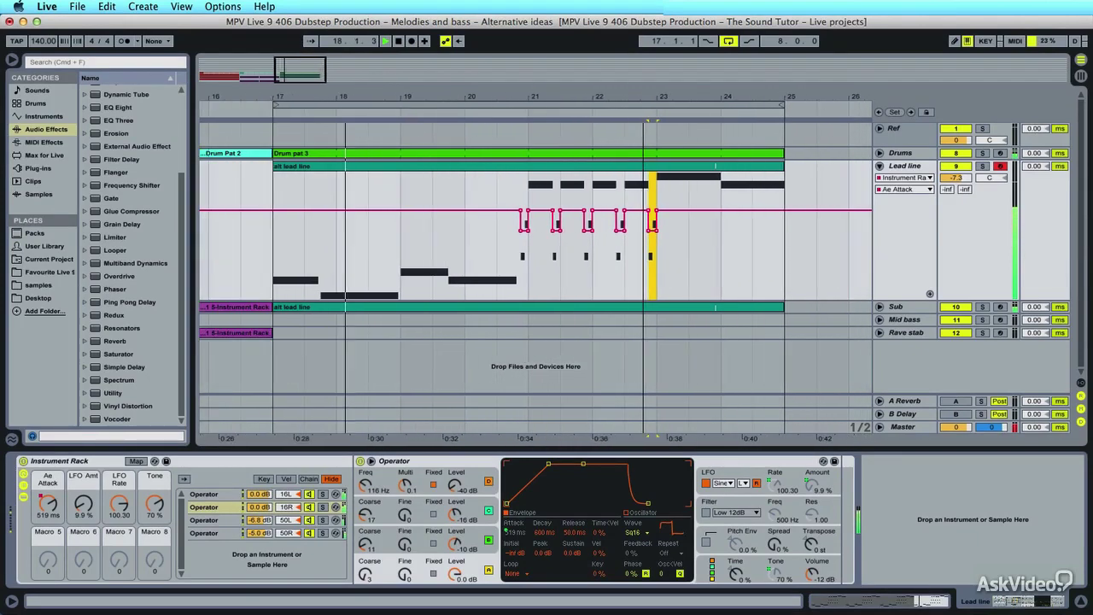